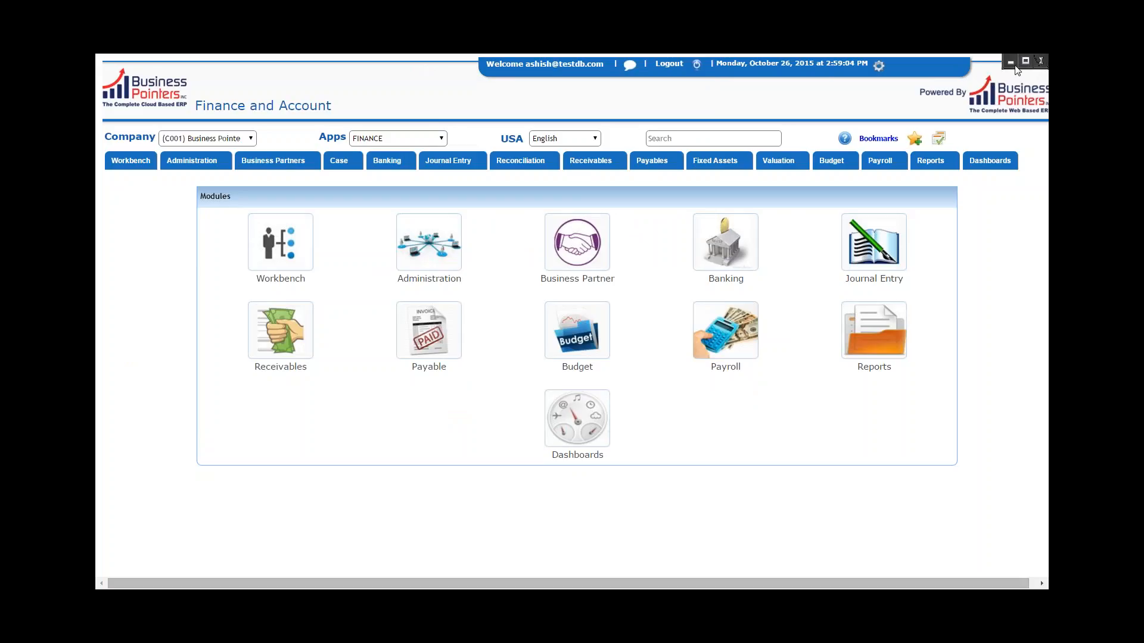
- Select the FINANCE app and start a new A/P invoice under Payables
{"action": "mouse_move", "coordinate": [435, 168]}
{"action": "left_click", "coordinate": [442, 139]}
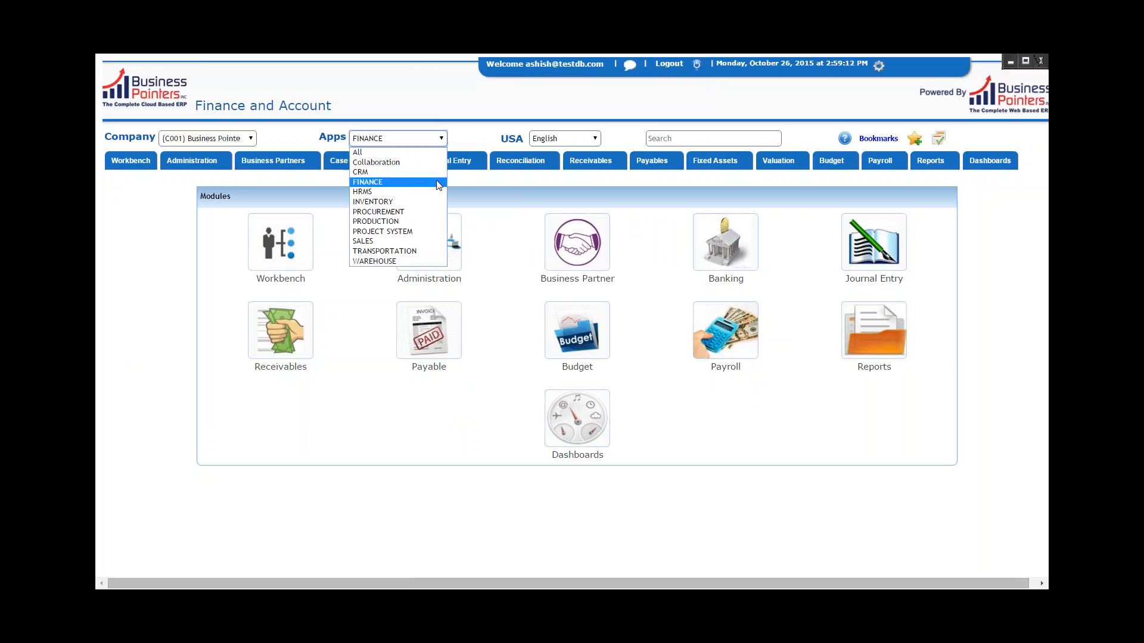
{"action": "left_click", "coordinate": [437, 182]}
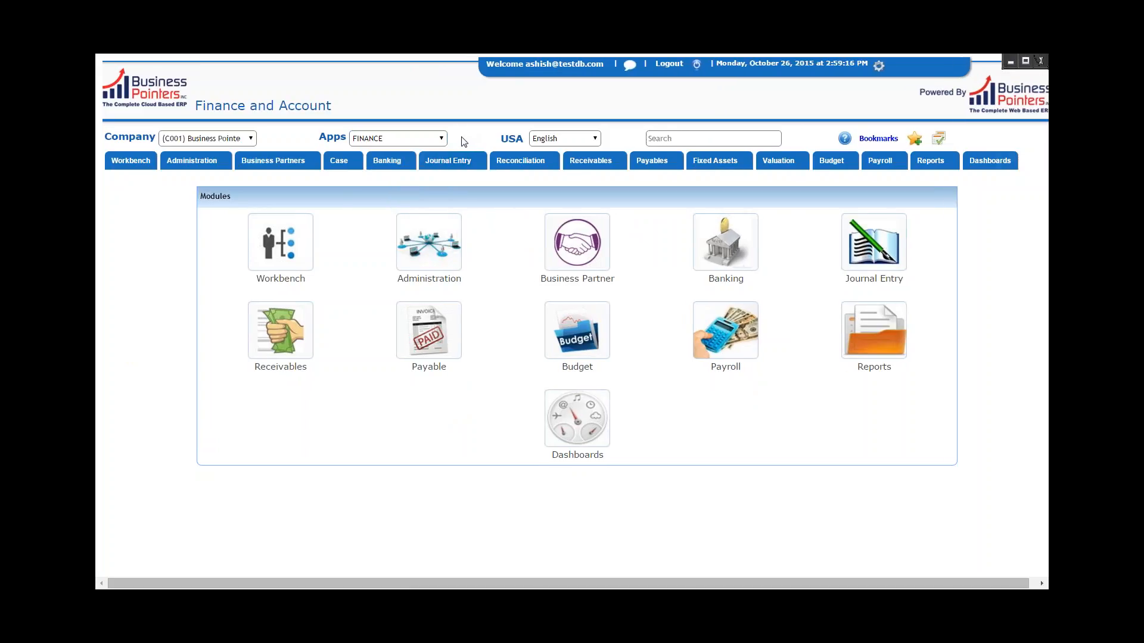
{"action": "mouse_move", "coordinate": [651, 162]}
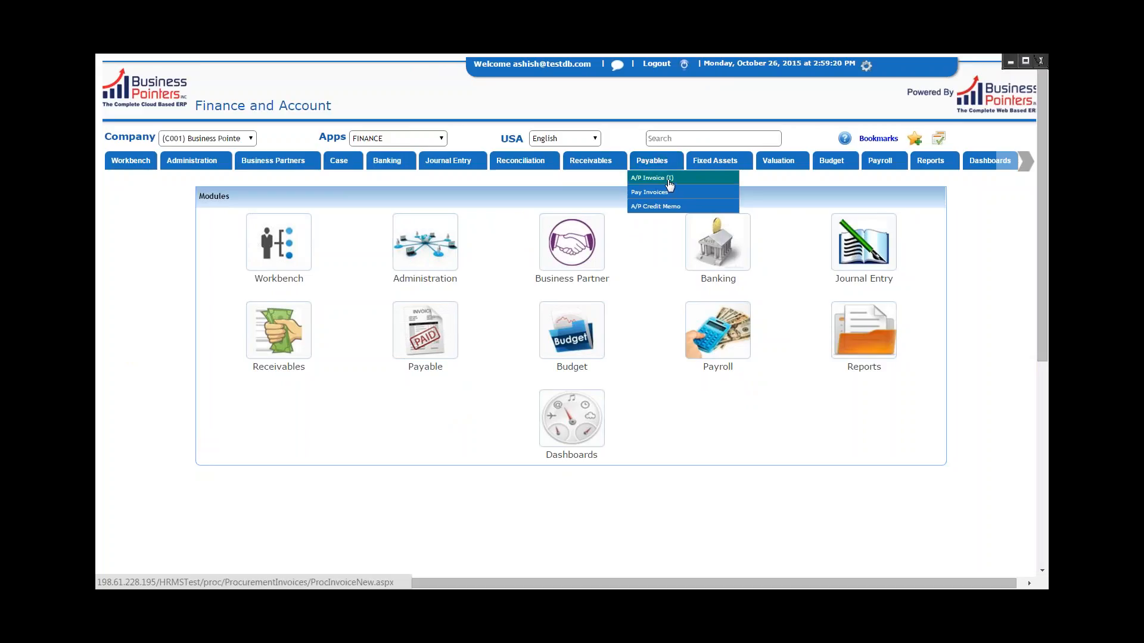
{"action": "left_click", "coordinate": [668, 178]}
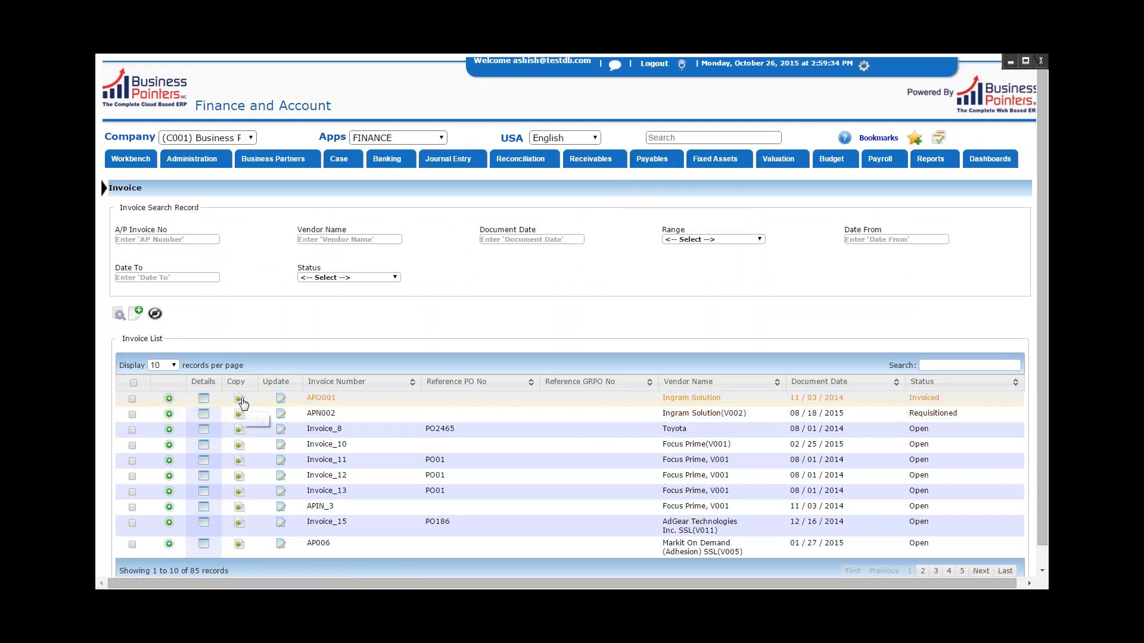
{"action": "left_click", "coordinate": [137, 314]}
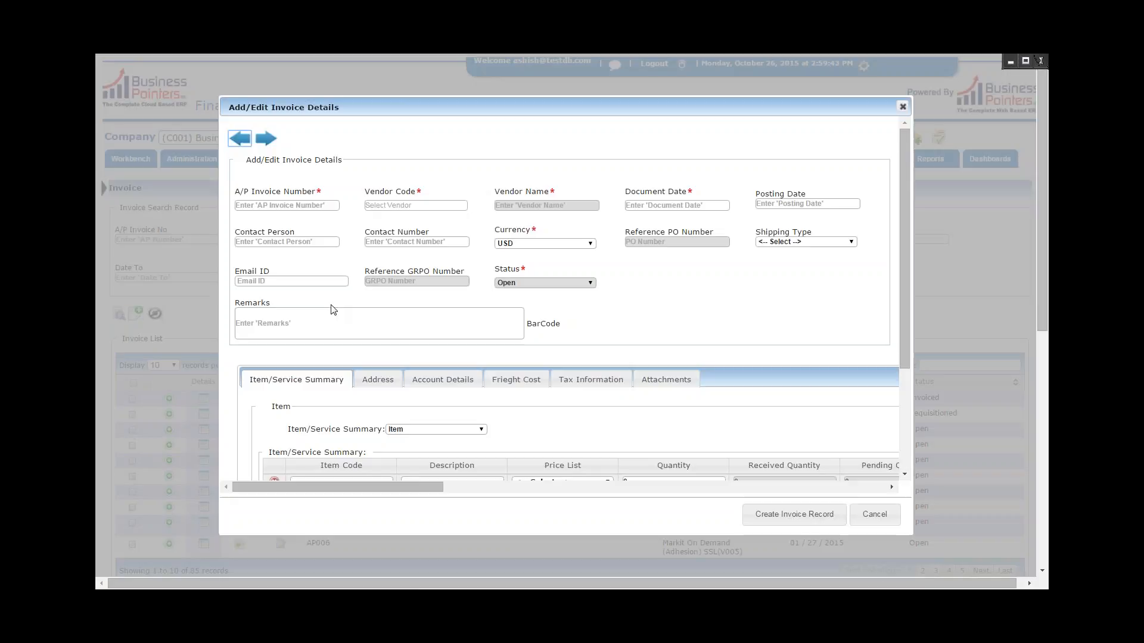
- Set the A/P invoice number to APINV02 and choose Focus Prime(V001) as the vendor
{"action": "left_click", "coordinate": [301, 204]}
{"action": "type", "text": "AP"}
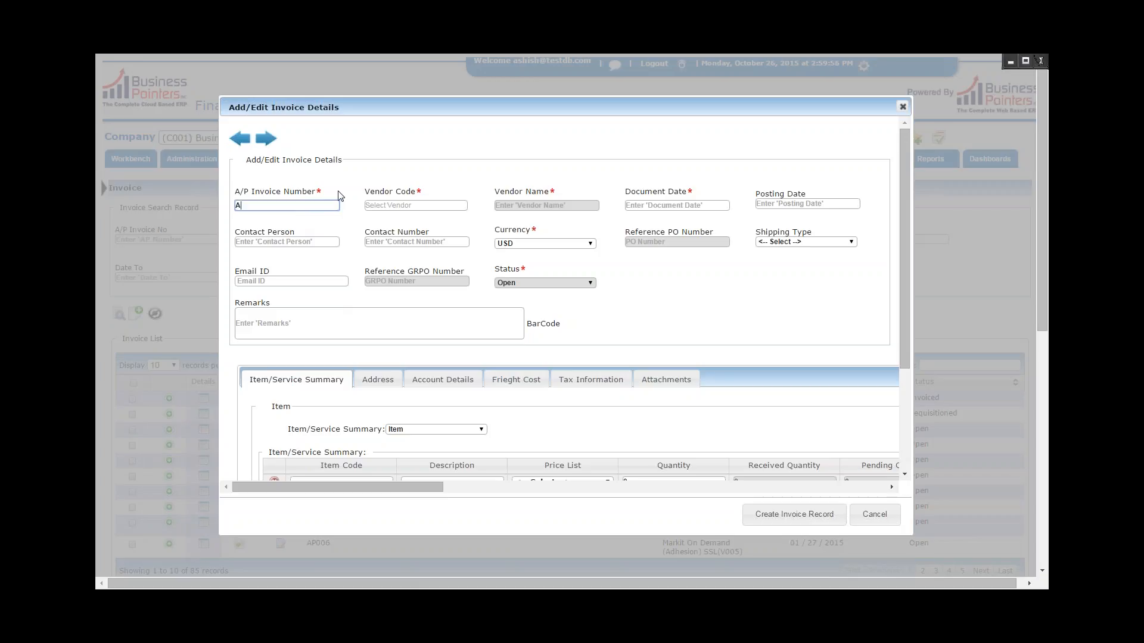
{"action": "type", "text": "INV02"}
{"action": "left_click", "coordinate": [441, 206]}
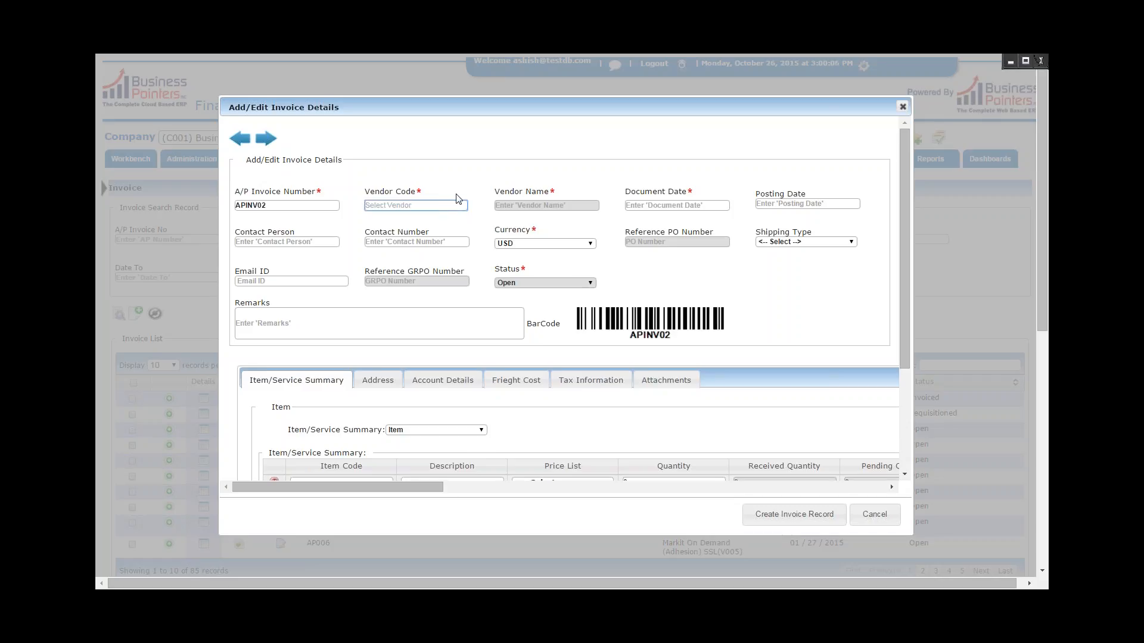
{"action": "type", "text": "c"}
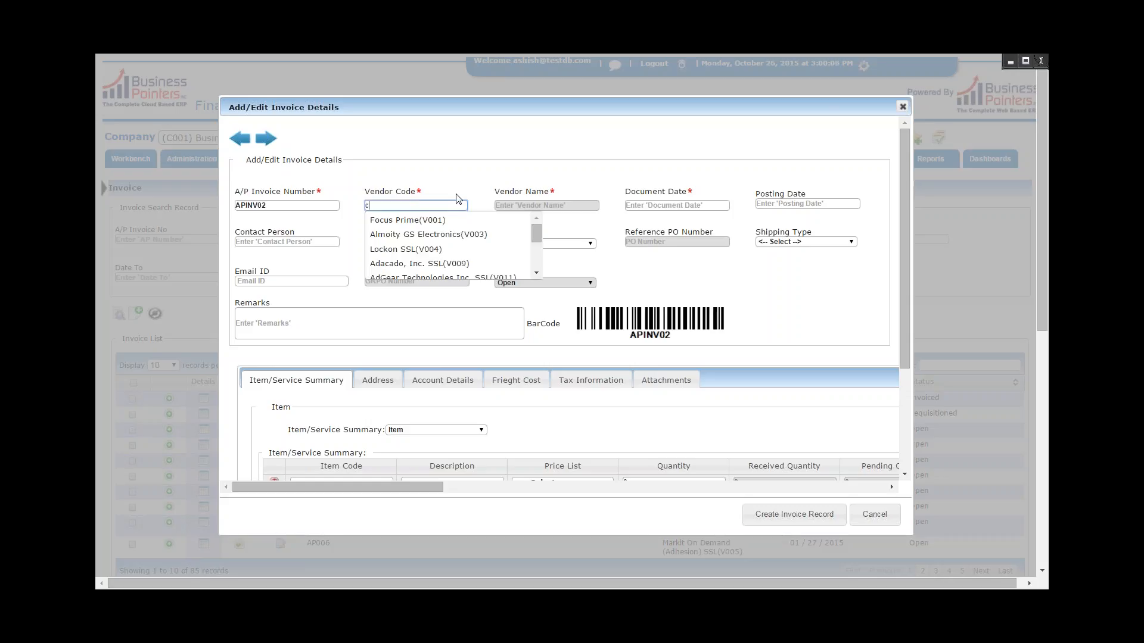
{"action": "left_click", "coordinate": [444, 221]}
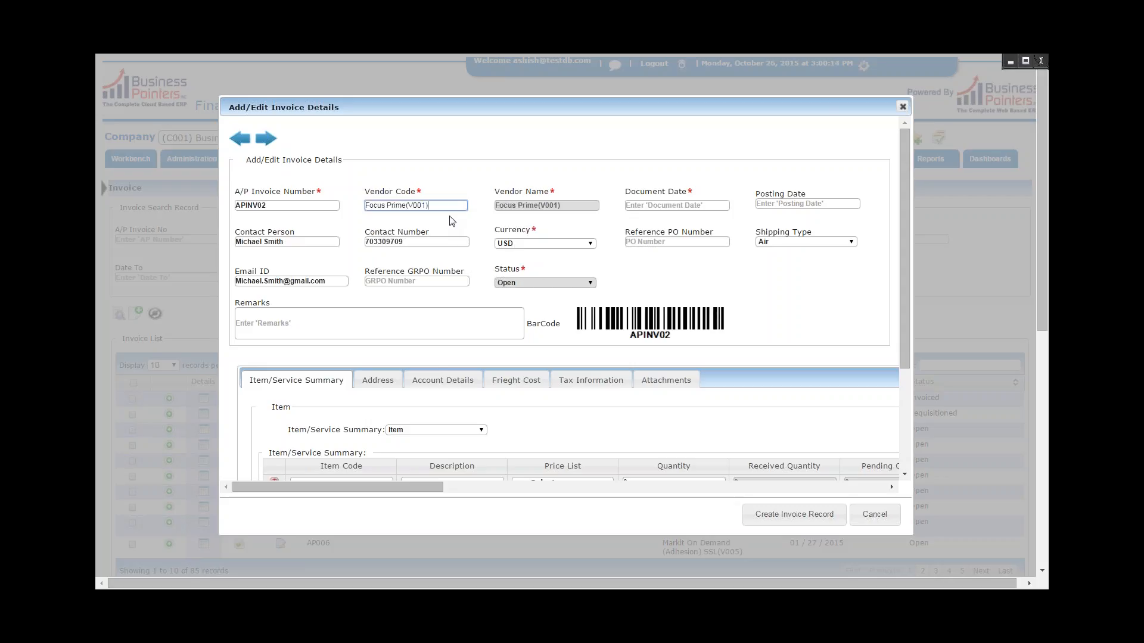
- Set both the document date and the posting date of the invoice to 10/26/2015
{"action": "left_click", "coordinate": [663, 206]}
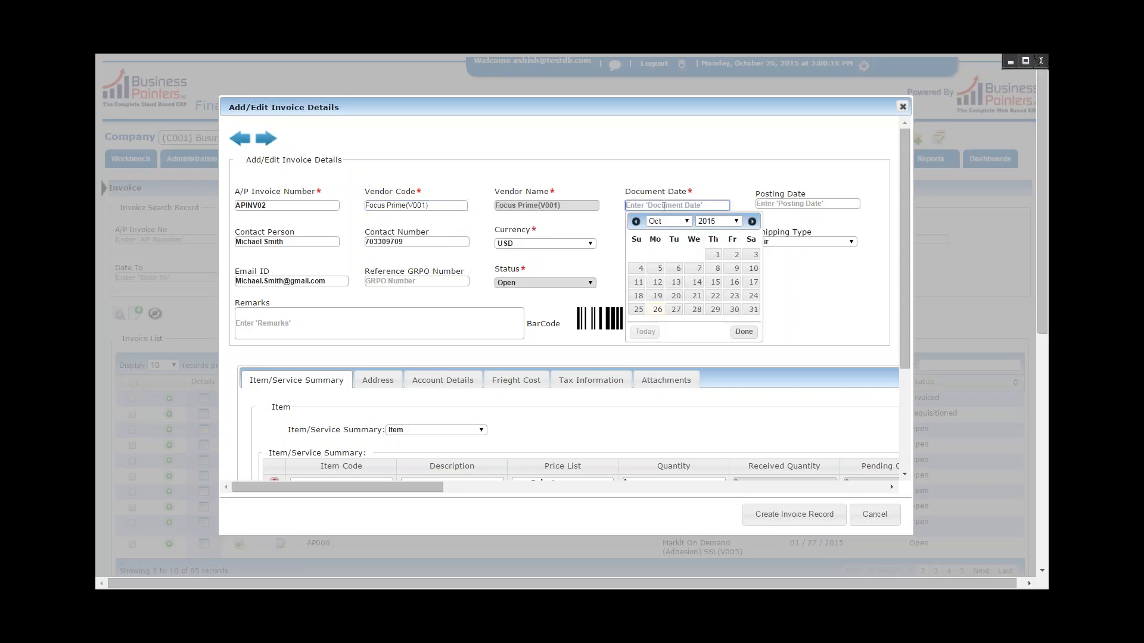
{"action": "left_click", "coordinate": [658, 310]}
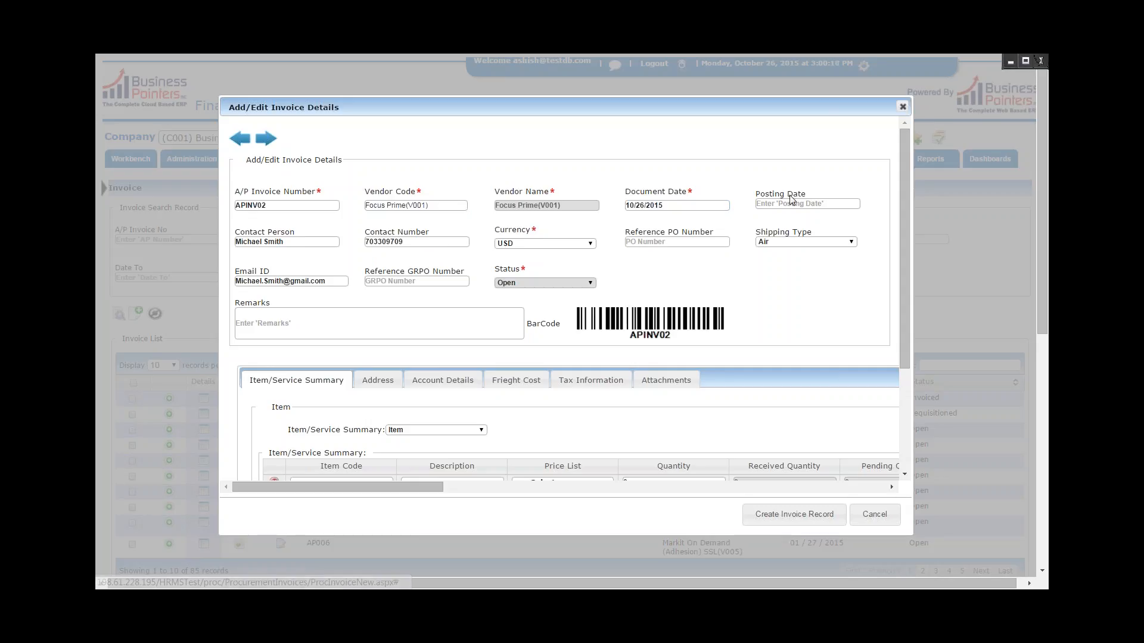
{"action": "left_click", "coordinate": [791, 203]}
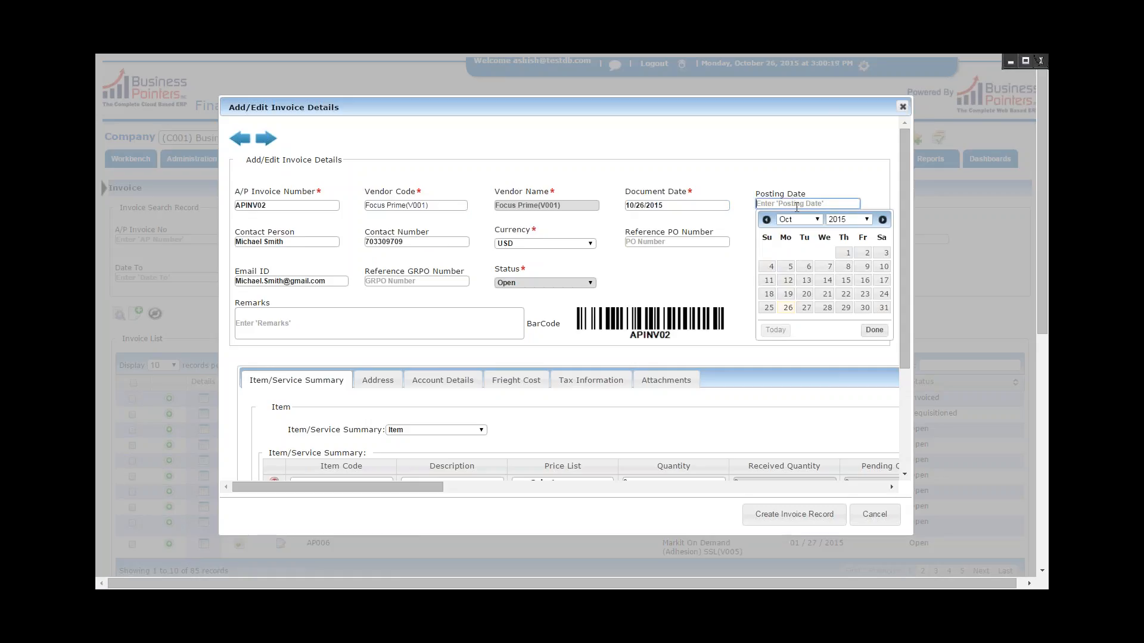
{"action": "left_click", "coordinate": [788, 309]}
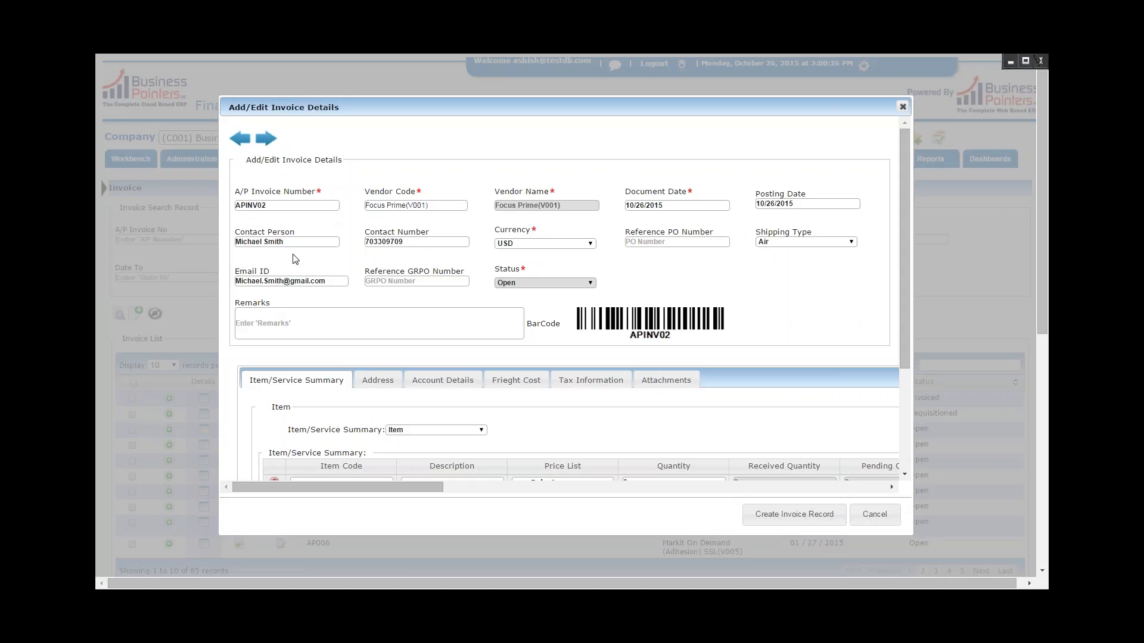
{"action": "left_click", "coordinate": [696, 242]}
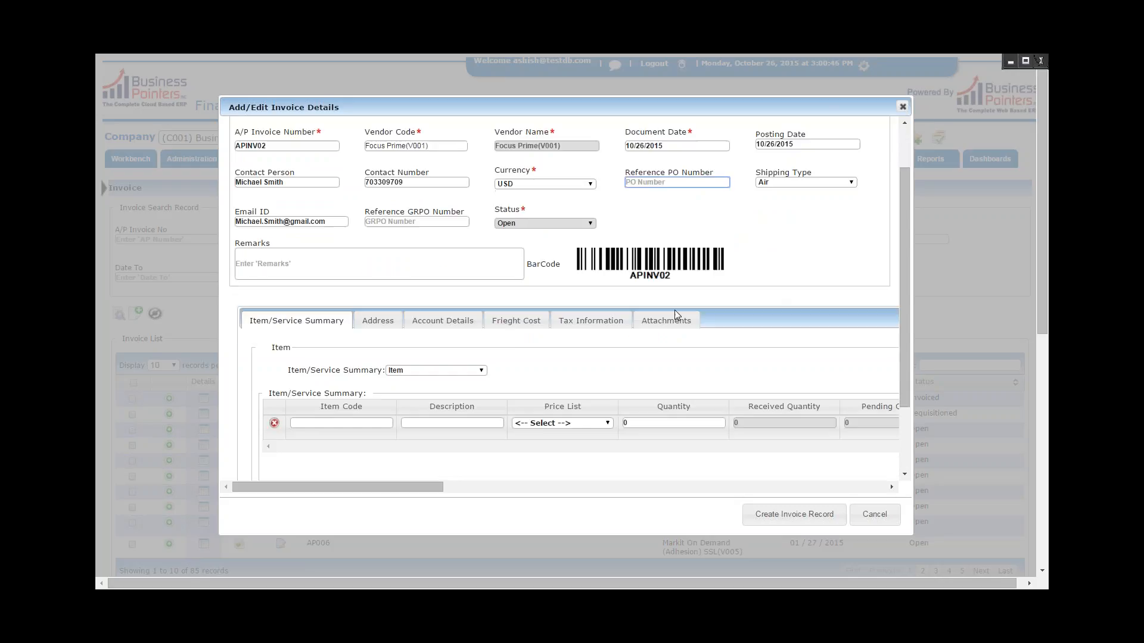
- Enter Embroidery Machines(P03) as the first line item with price list (Price1)P001 and quantity 50
{"action": "scroll", "coordinate": [671, 307], "scroll_direction": "down", "scroll_amount": 2}
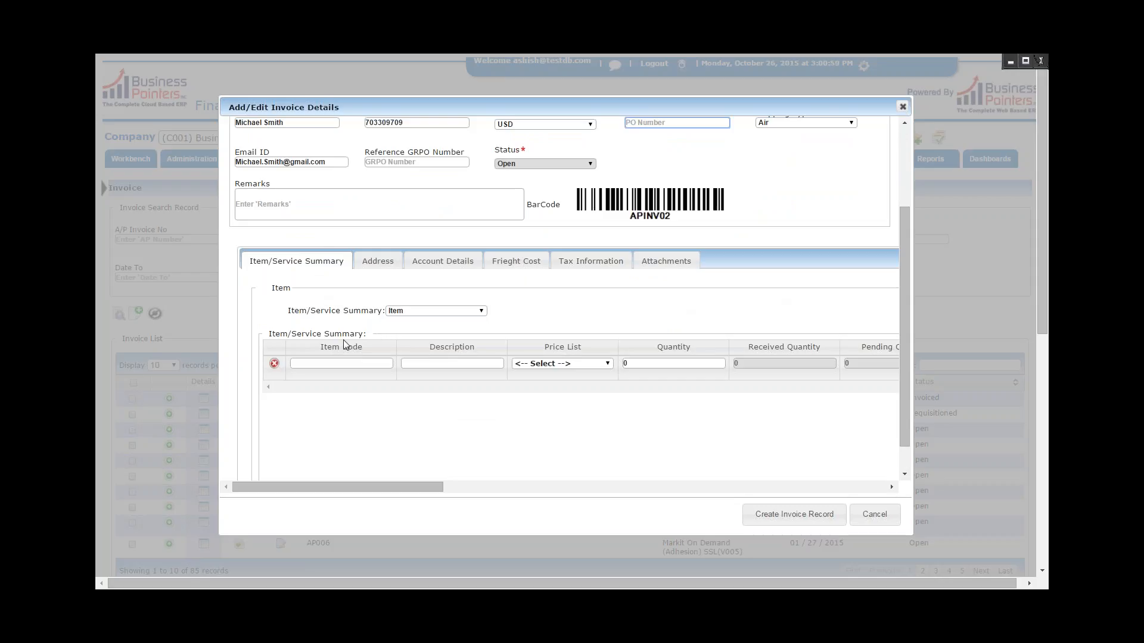
{"action": "left_click", "coordinate": [347, 363]}
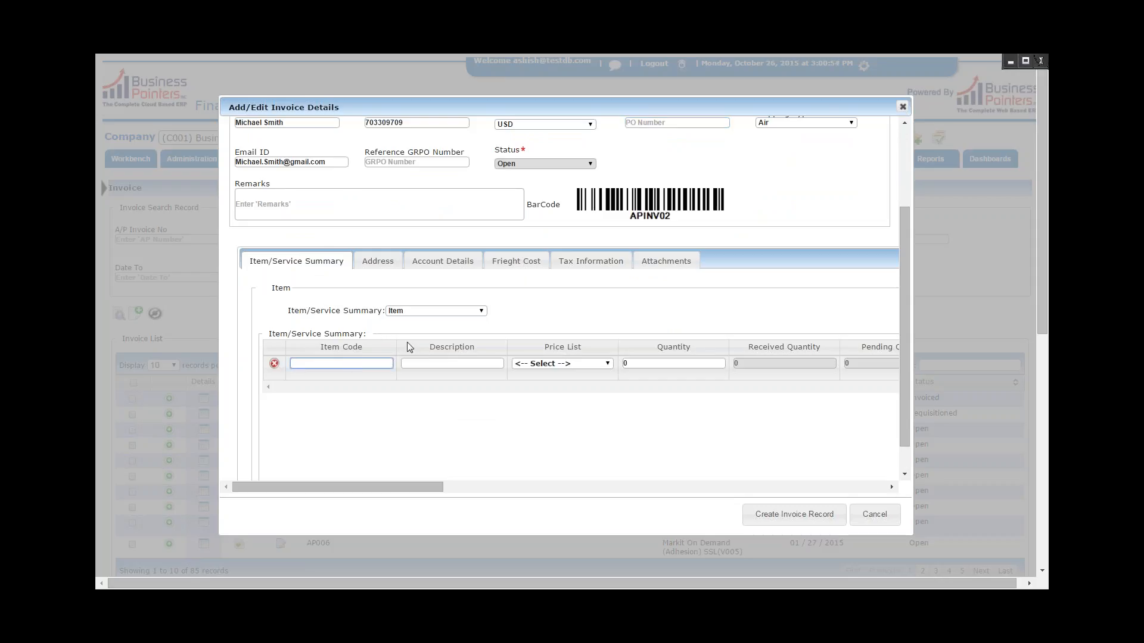
{"action": "type", "text": "c"}
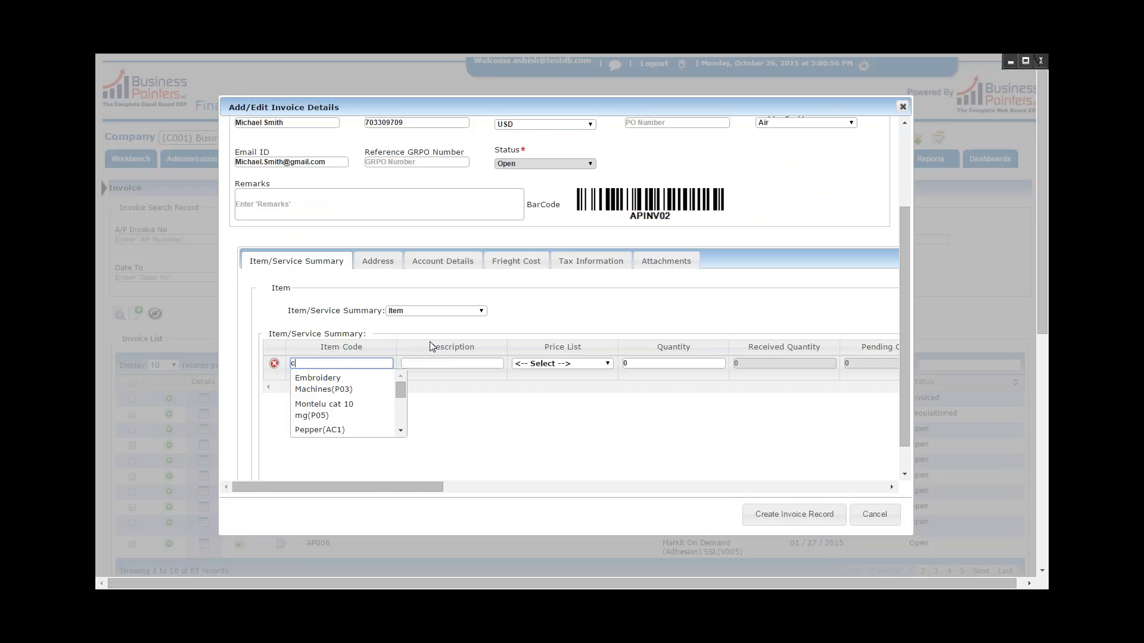
{"action": "left_click", "coordinate": [390, 384]}
{"action": "left_click", "coordinate": [540, 366]}
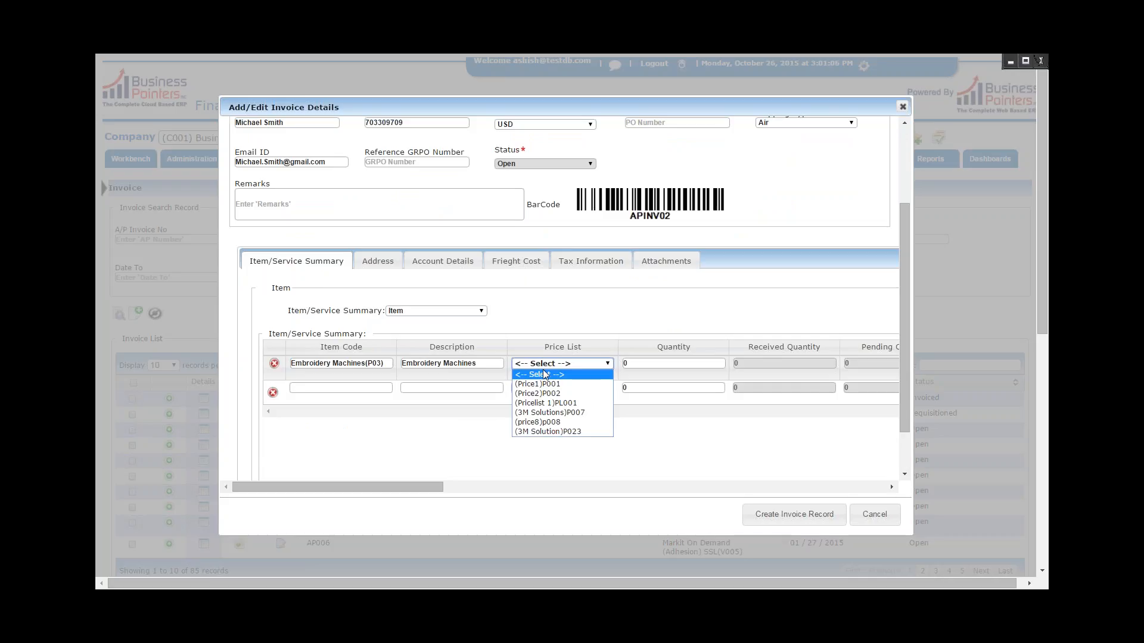
{"action": "left_click", "coordinate": [556, 385]}
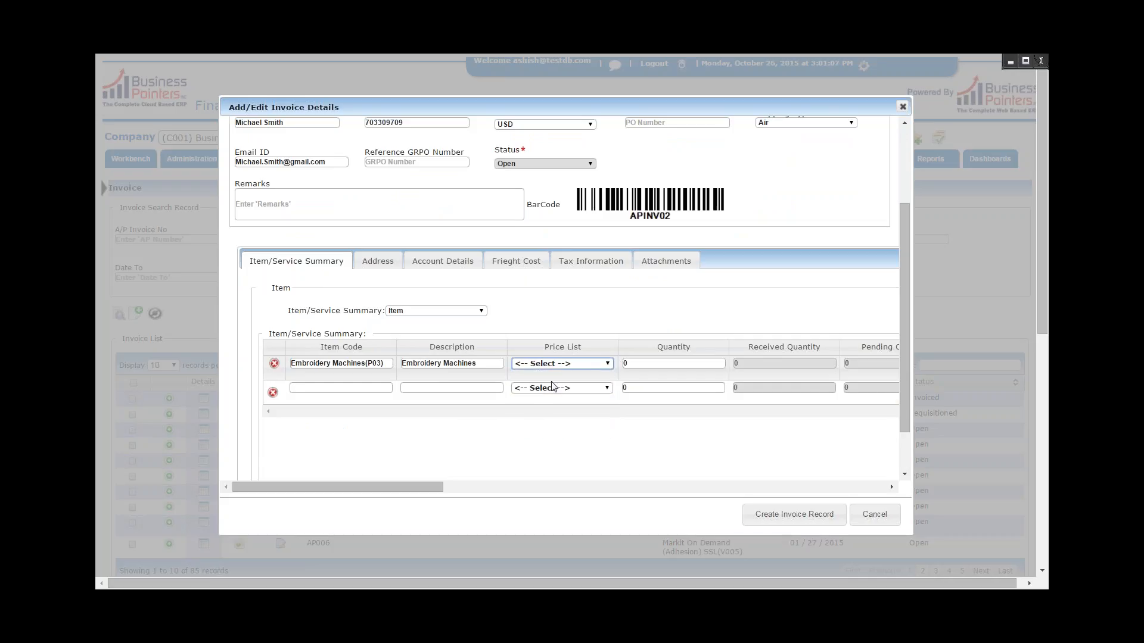
{"action": "left_click", "coordinate": [652, 361]}
{"action": "left_click_drag", "start_coordinate": [627, 364], "coordinate": [621, 361]}
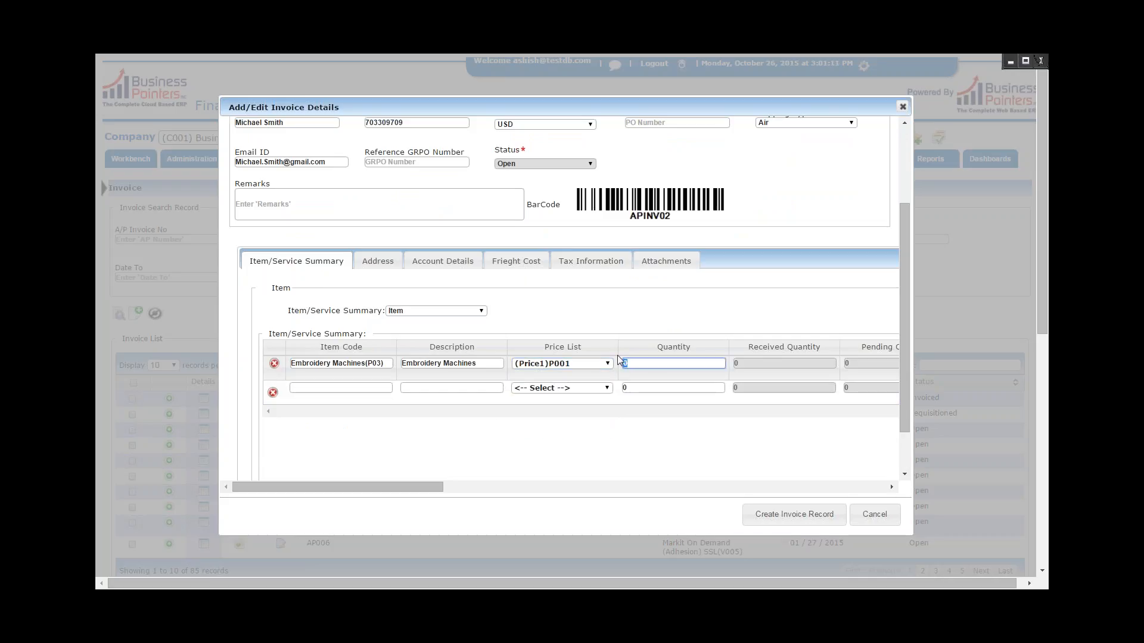
{"action": "type", "text": "50"}
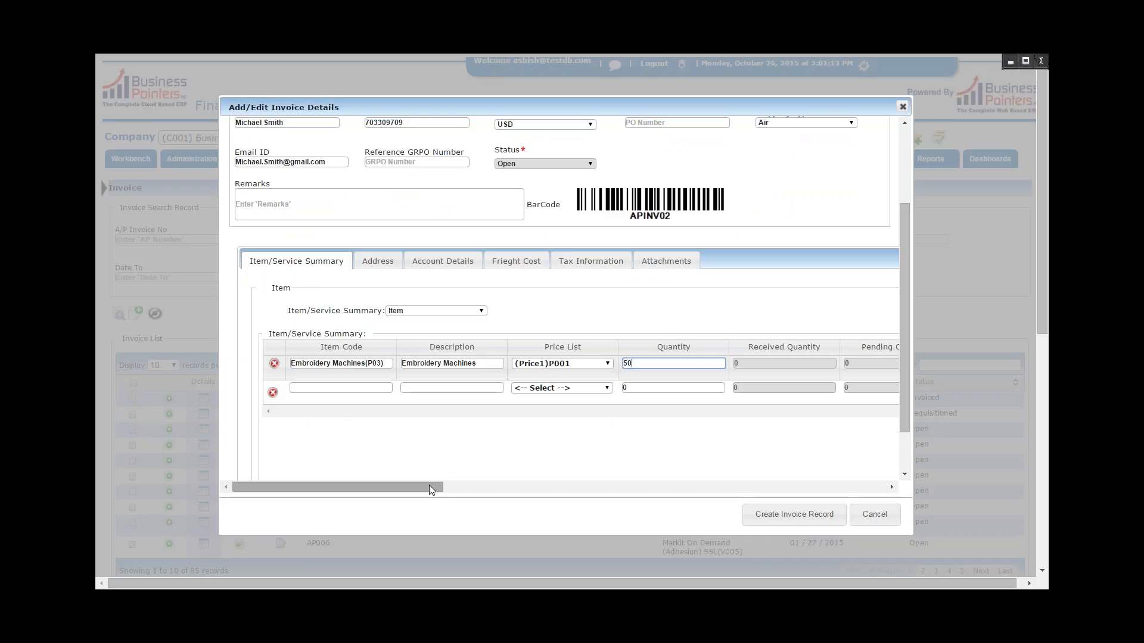
- Set the Embroidery Machines line's delivery date to 10/27/2015 and view its freight options without choosing one
{"action": "left_click_drag", "start_coordinate": [429, 485], "coordinate": [613, 482]}
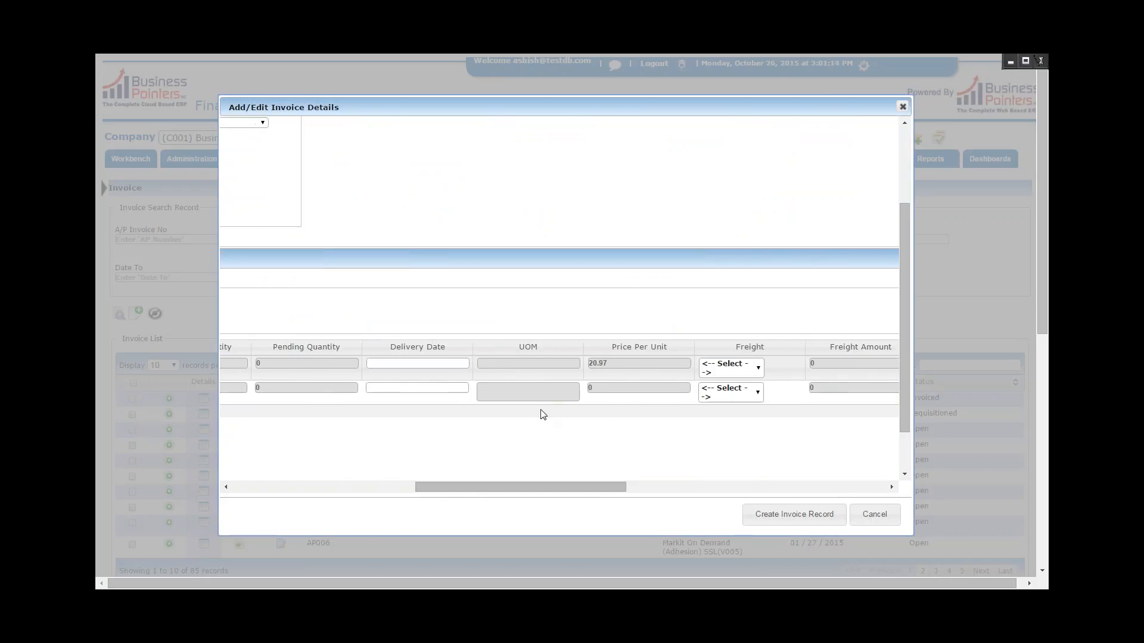
{"action": "left_click", "coordinate": [431, 363]}
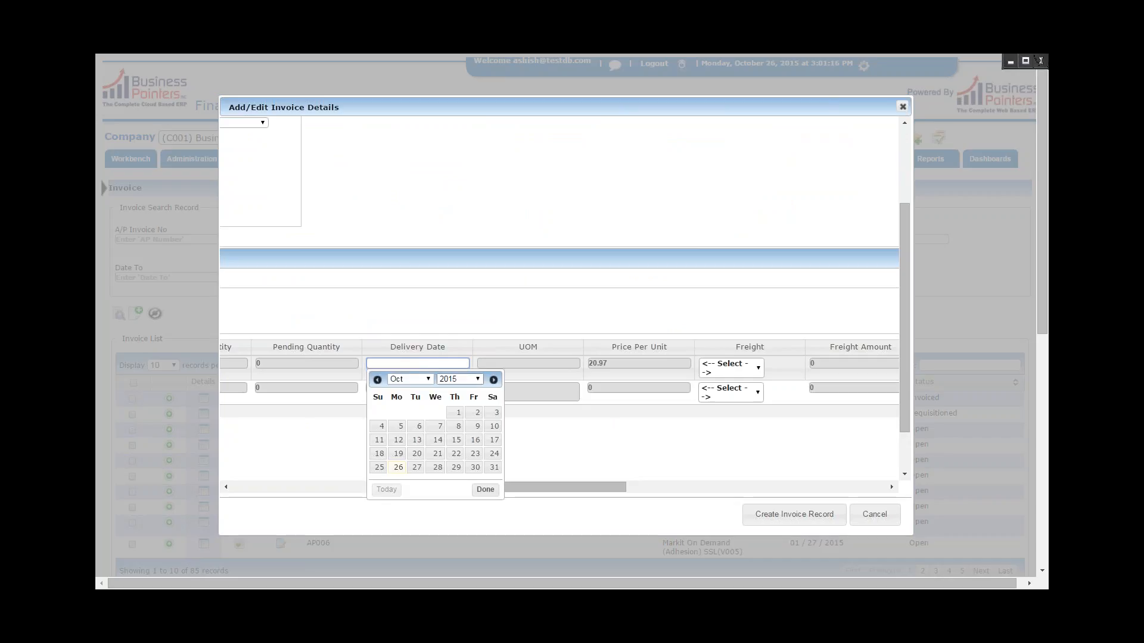
{"action": "left_click", "coordinate": [416, 468]}
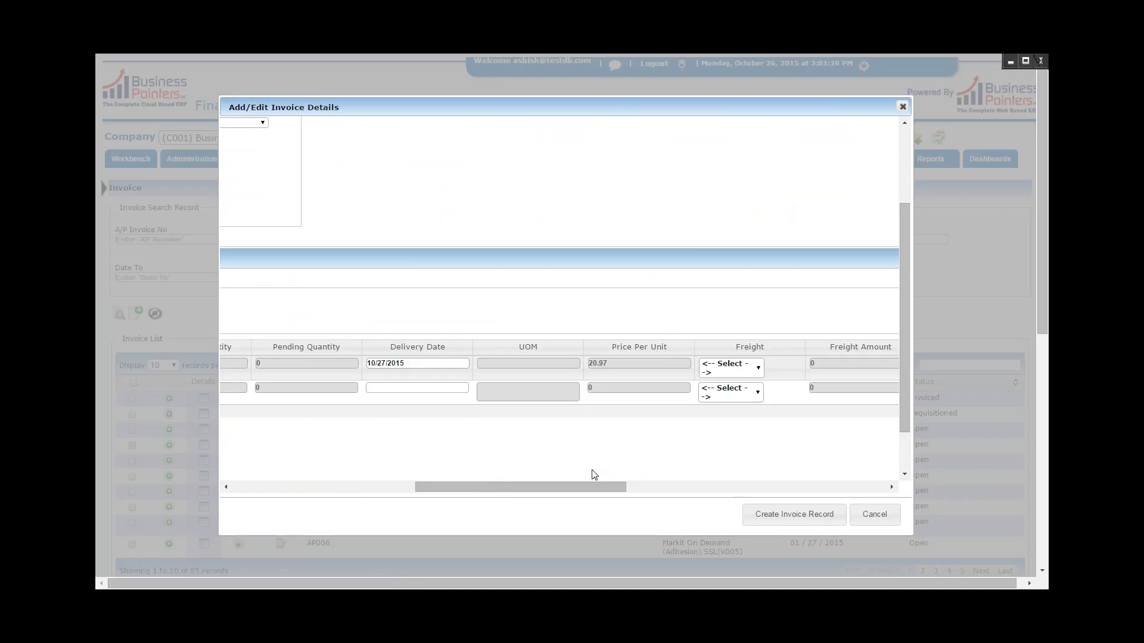
{"action": "left_click", "coordinate": [742, 369]}
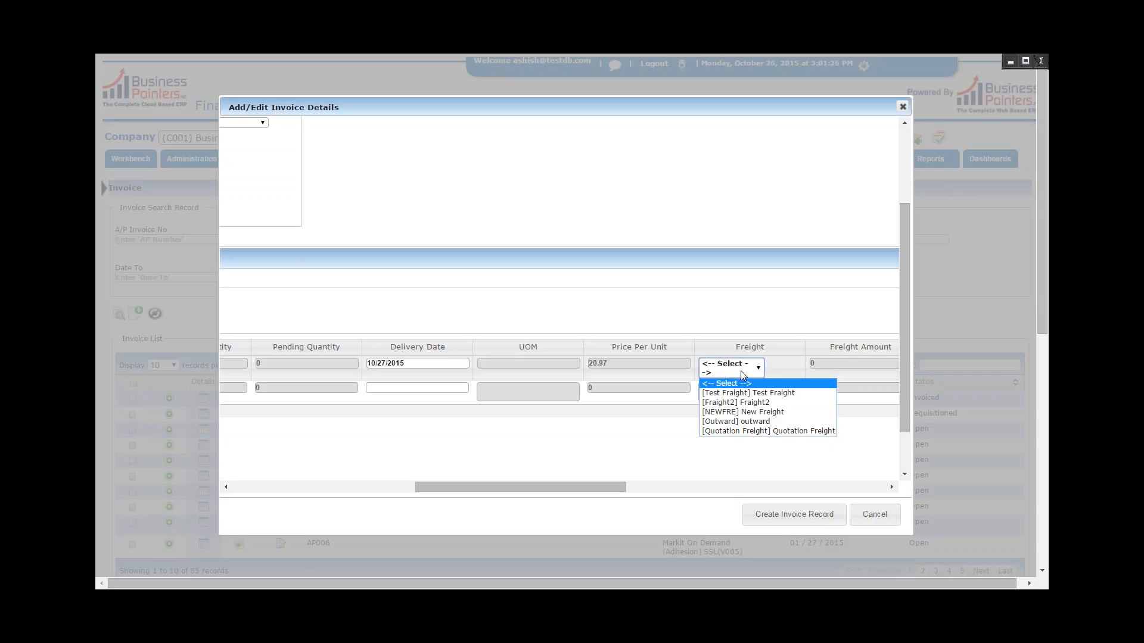
{"action": "left_click", "coordinate": [741, 370]}
- Assign the warehouse Rhenus Germany(Wh001) to the Embroidery Machines line
{"action": "left_click_drag", "start_coordinate": [583, 490], "coordinate": [756, 467]}
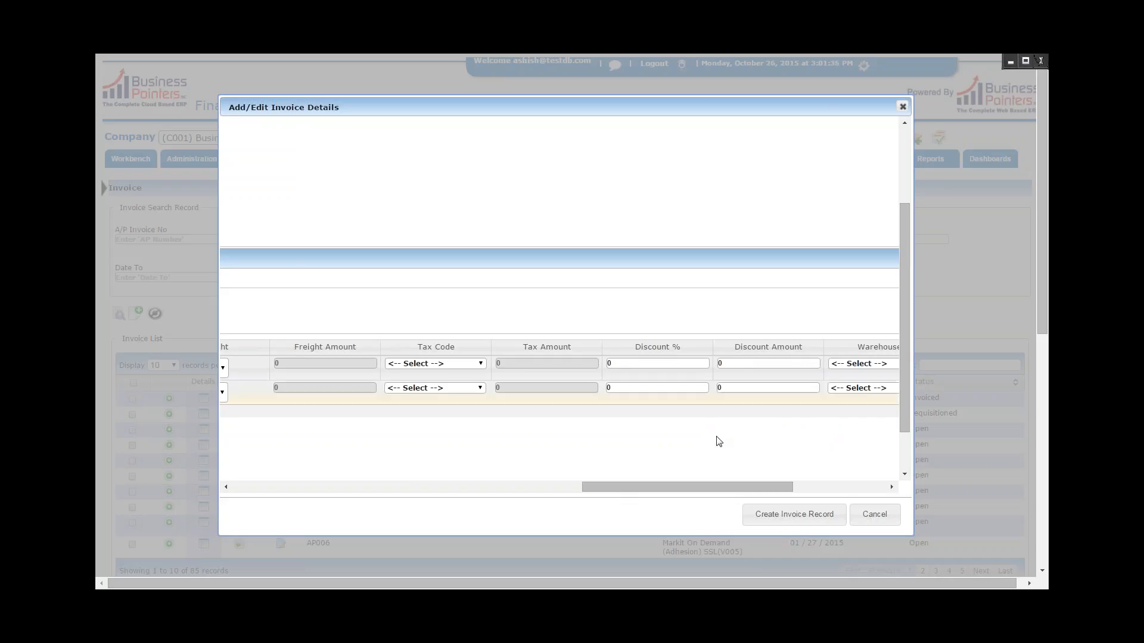
{"action": "left_click_drag", "start_coordinate": [719, 484], "coordinate": [809, 474]}
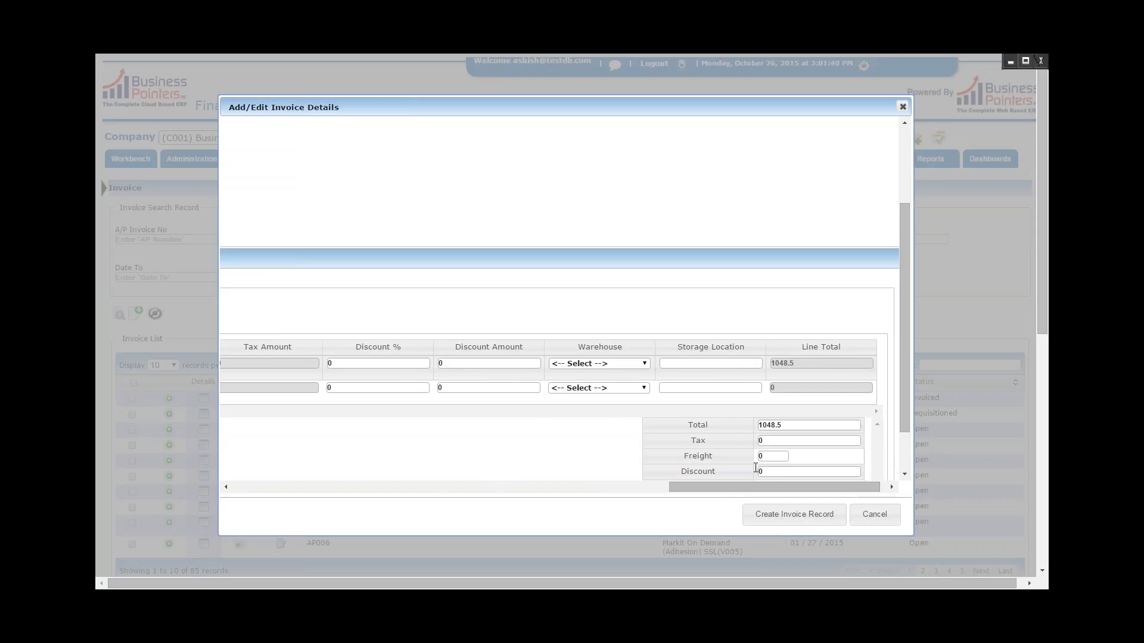
{"action": "left_click", "coordinate": [603, 365]}
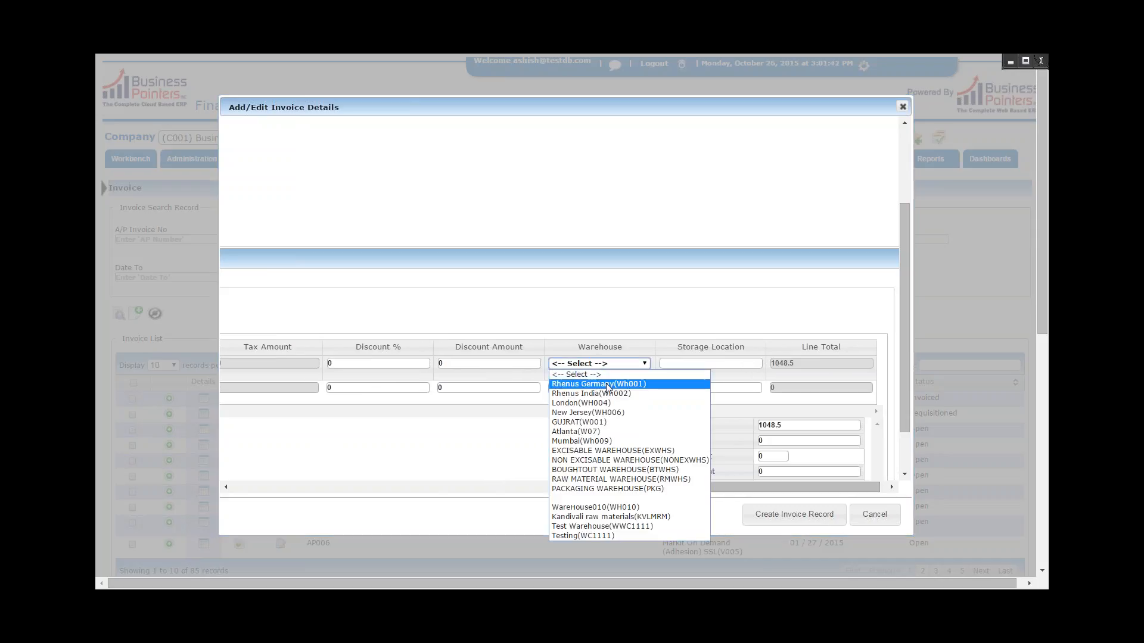
{"action": "left_click", "coordinate": [608, 385]}
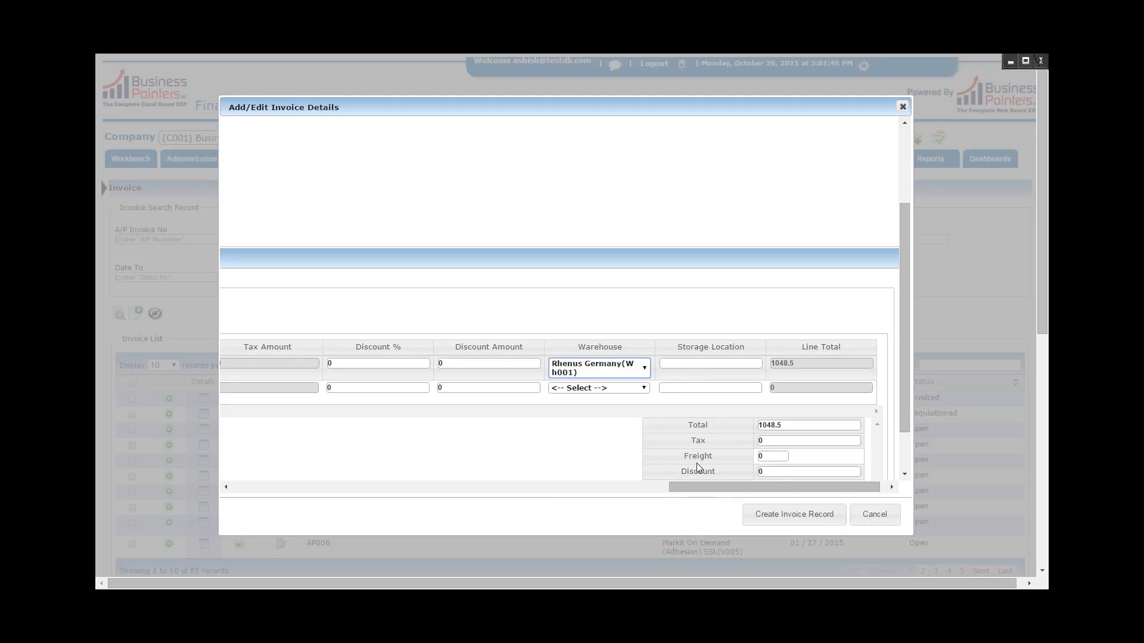
- Look over the invoice's shipping and billing address fields and set the journal type to AP INVOICE in the account details
{"action": "left_click_drag", "start_coordinate": [698, 487], "coordinate": [238, 499]}
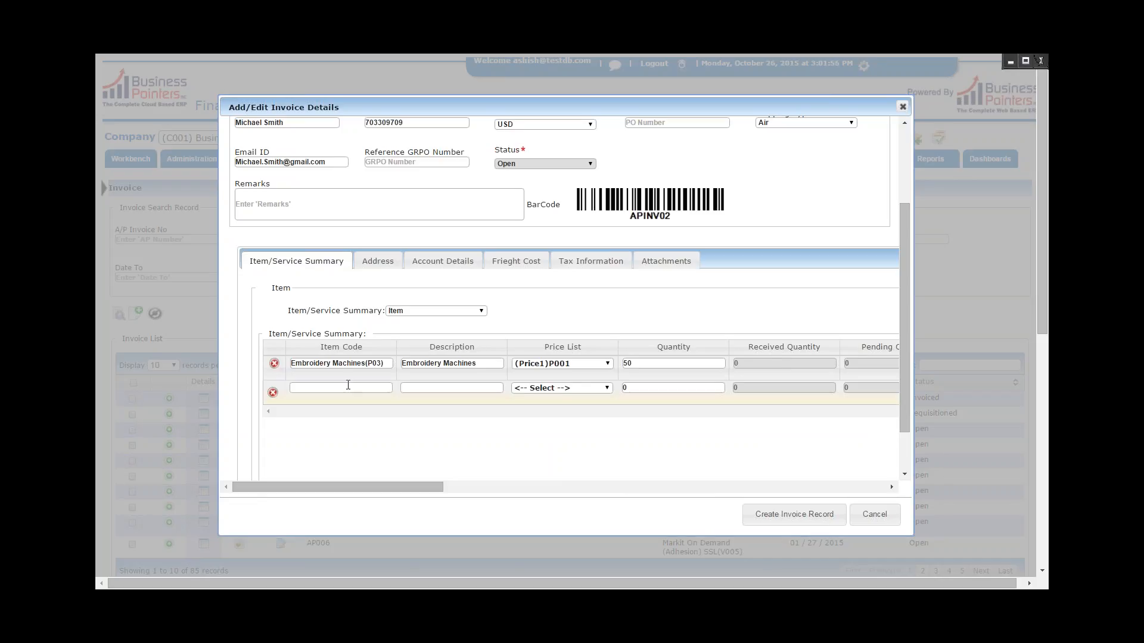
{"action": "left_click", "coordinate": [374, 263]}
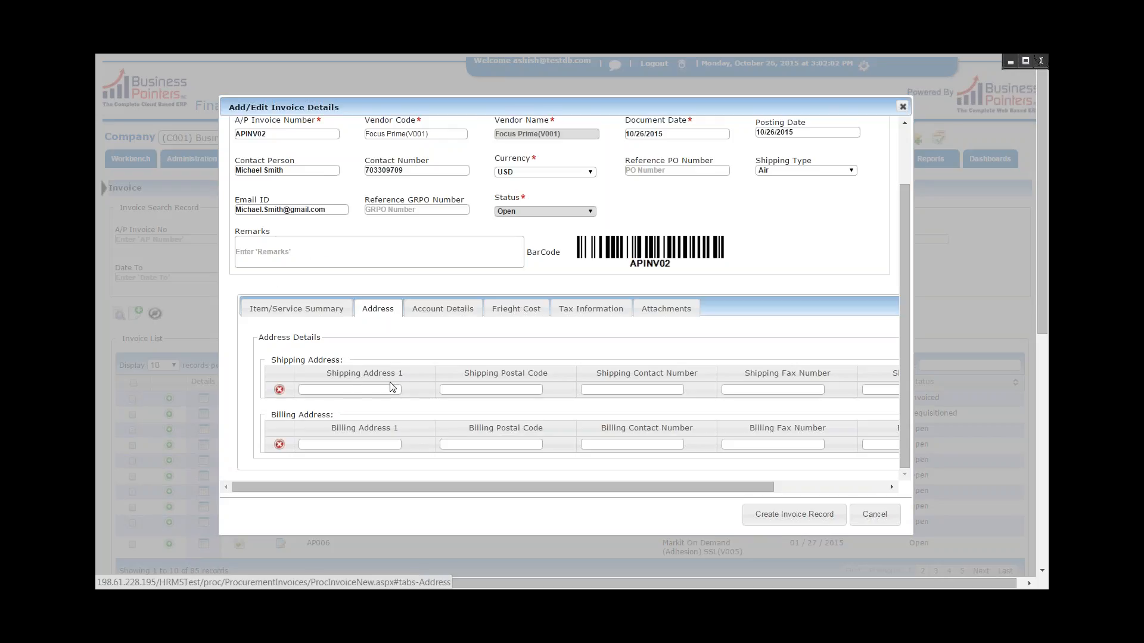
{"action": "left_click", "coordinate": [438, 310]}
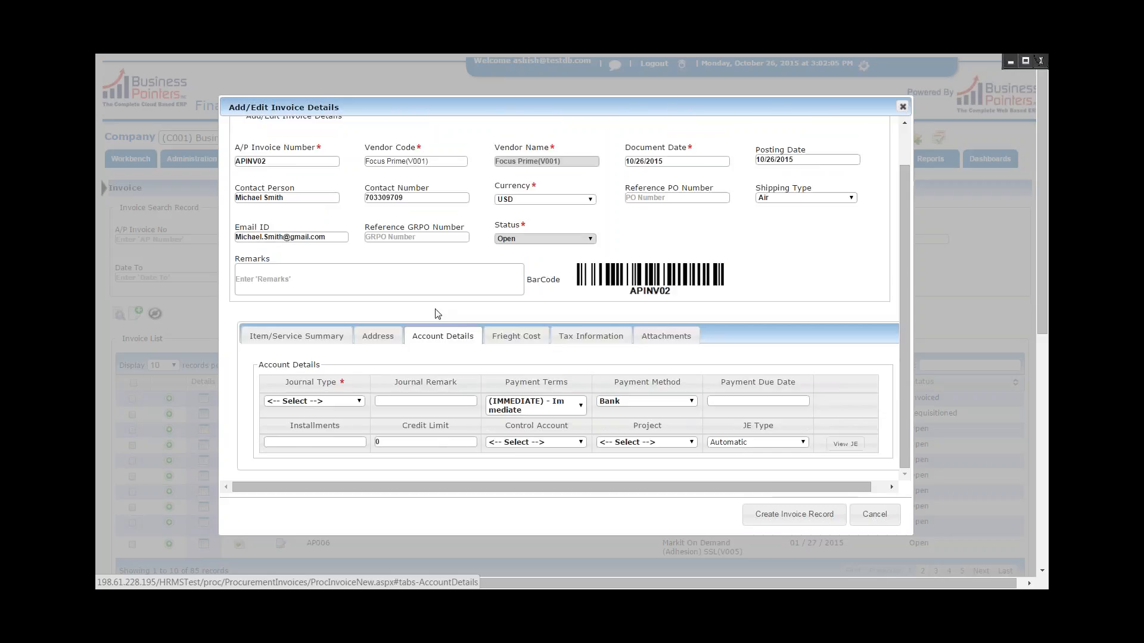
{"action": "left_click", "coordinate": [340, 401]}
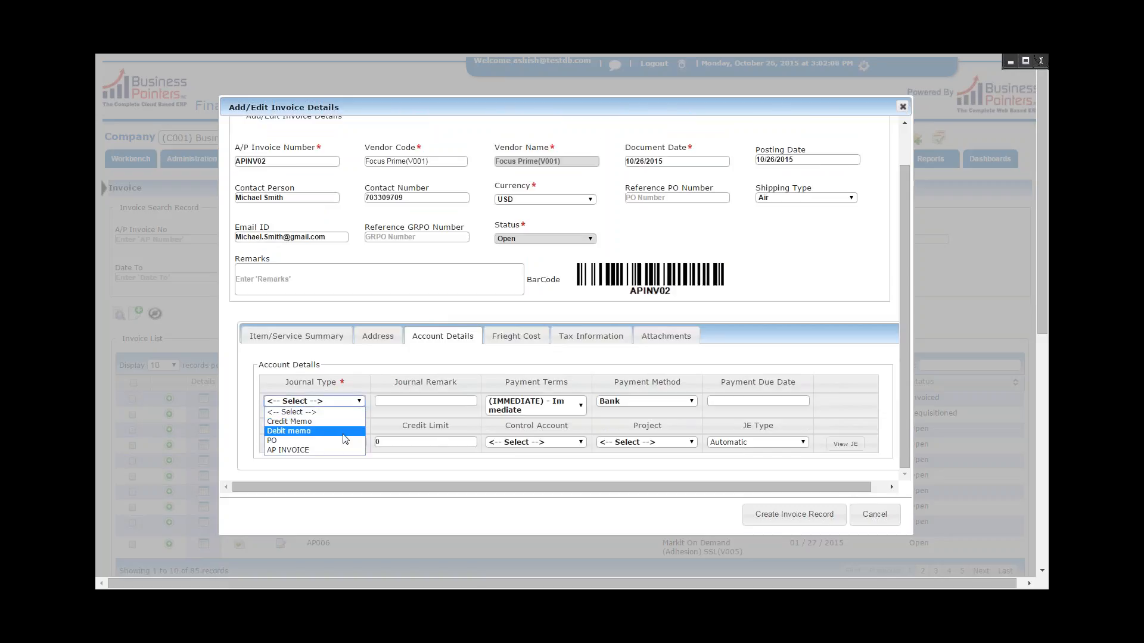
{"action": "left_click", "coordinate": [349, 450]}
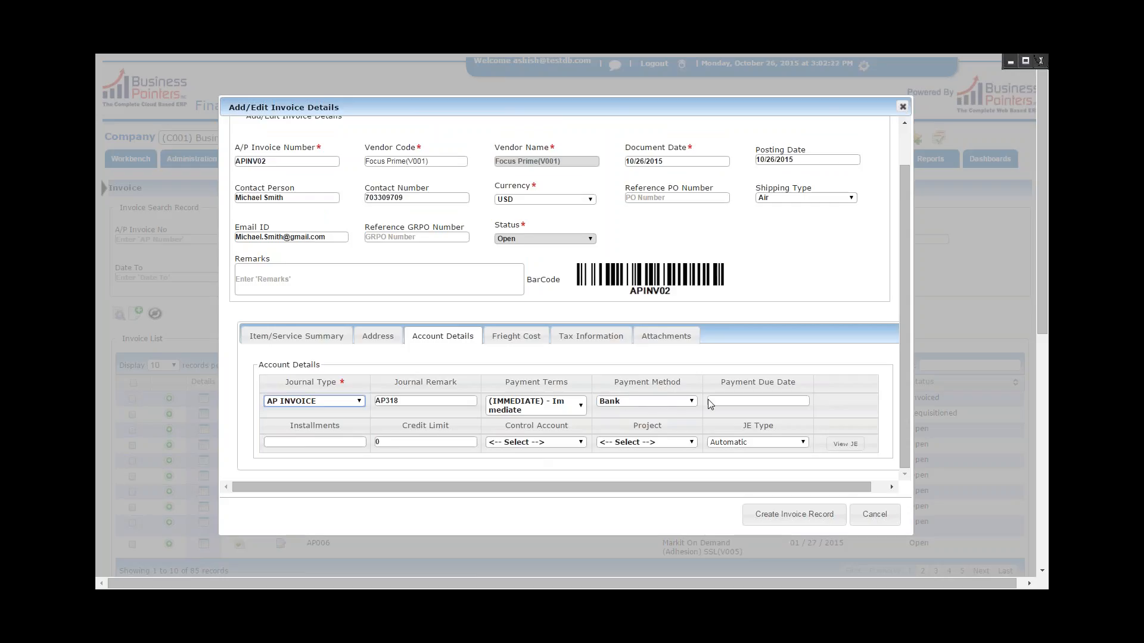
- Set the payment due date to 10/26/2015, and view the automatic journal entry posting for the invoice and close it
{"action": "left_click", "coordinate": [727, 403]}
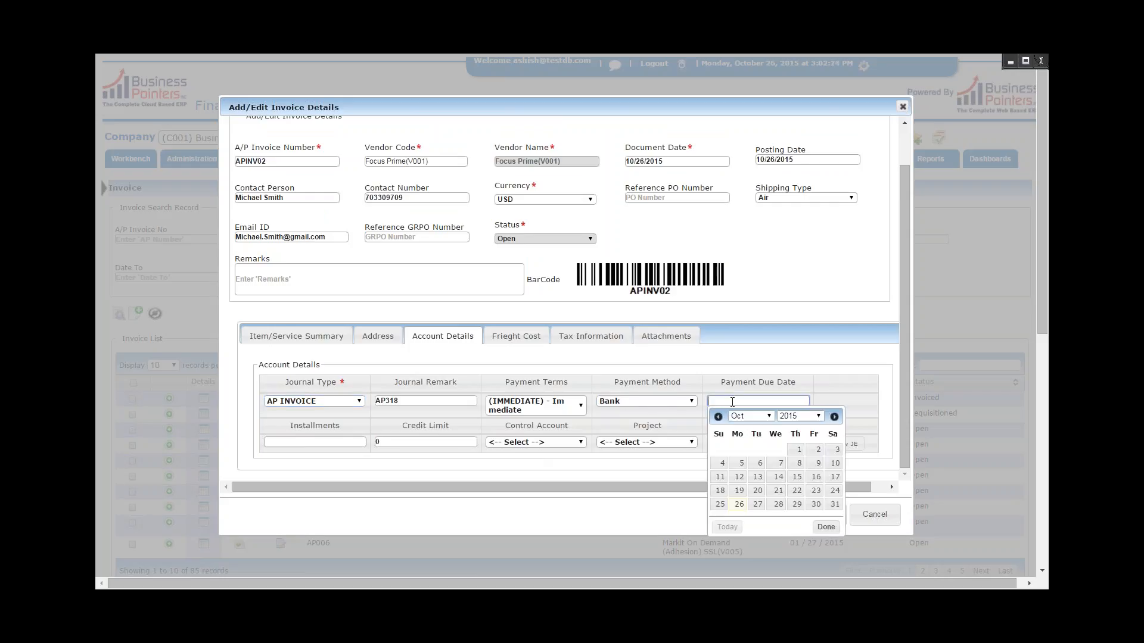
{"action": "left_click", "coordinate": [739, 506]}
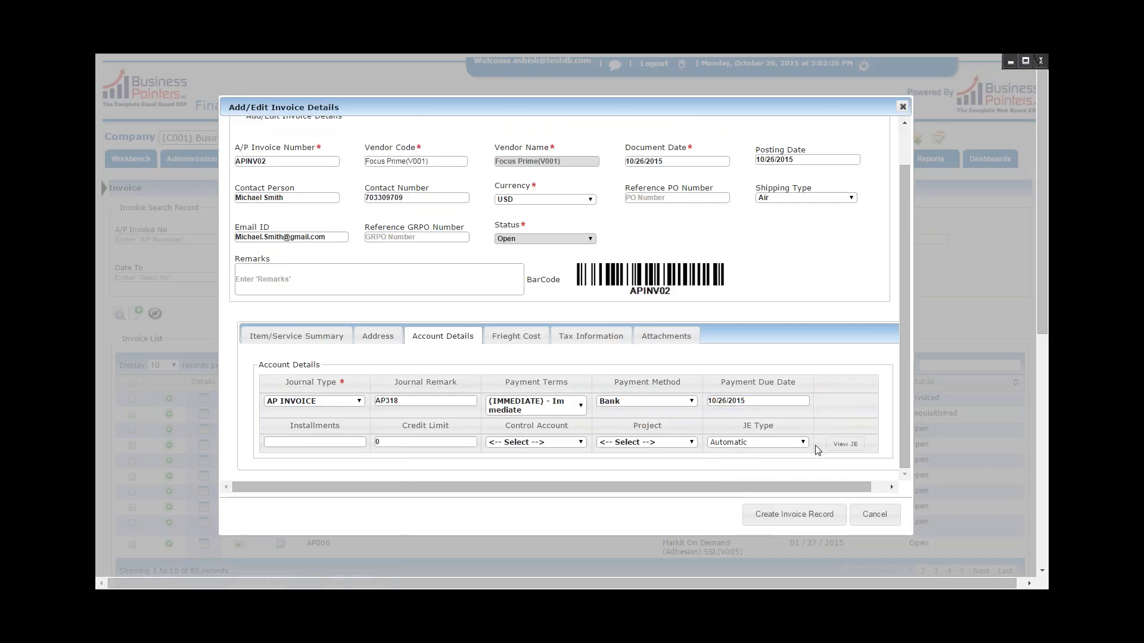
{"action": "left_click", "coordinate": [845, 444]}
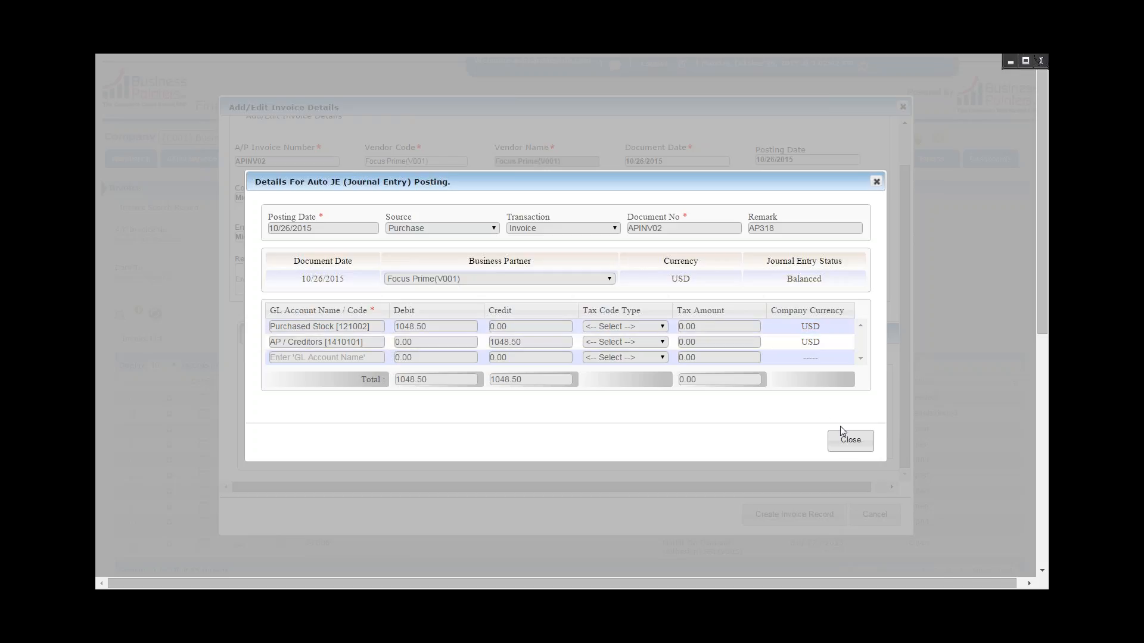
{"action": "left_click", "coordinate": [844, 444]}
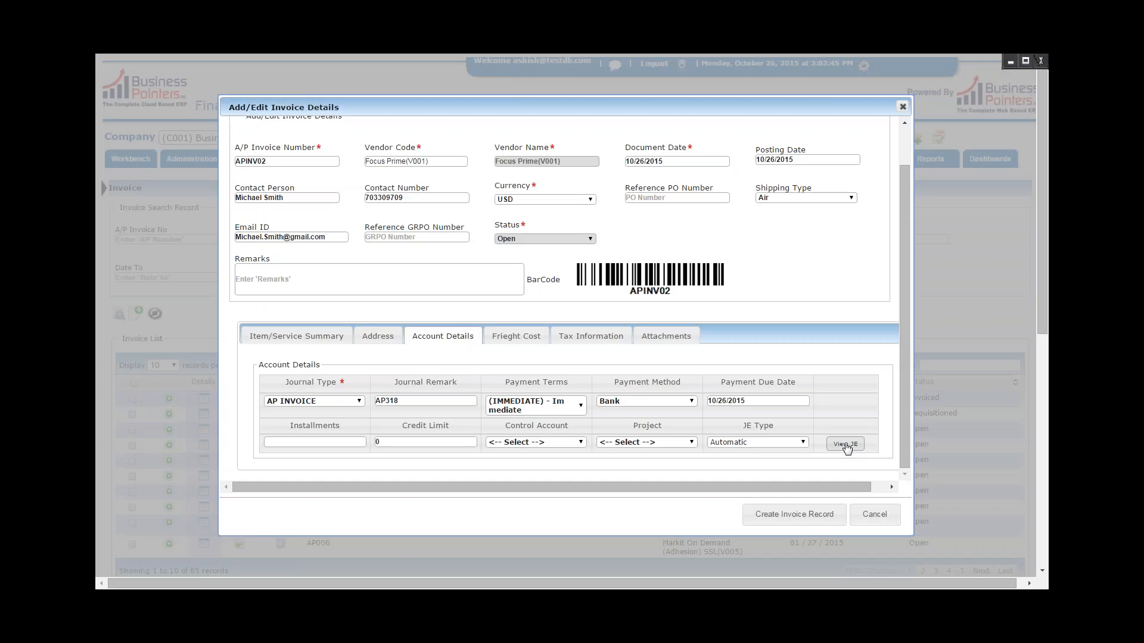
- Review the invoice's freight cost, tax information and attachments sections
{"action": "left_click", "coordinate": [525, 344]}
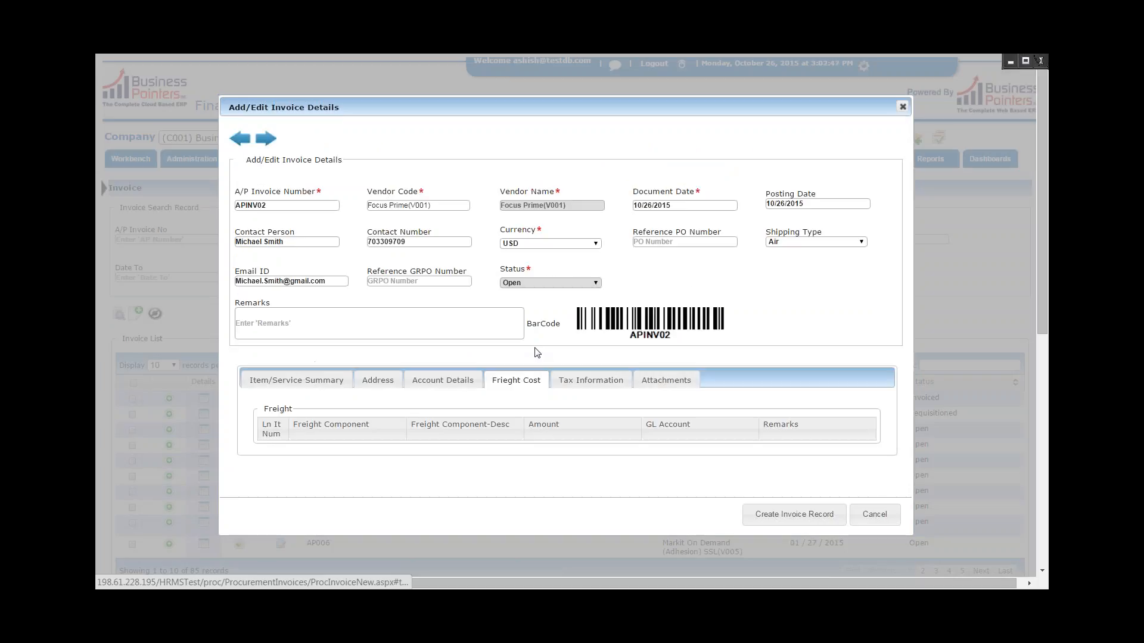
{"action": "left_click", "coordinate": [576, 383]}
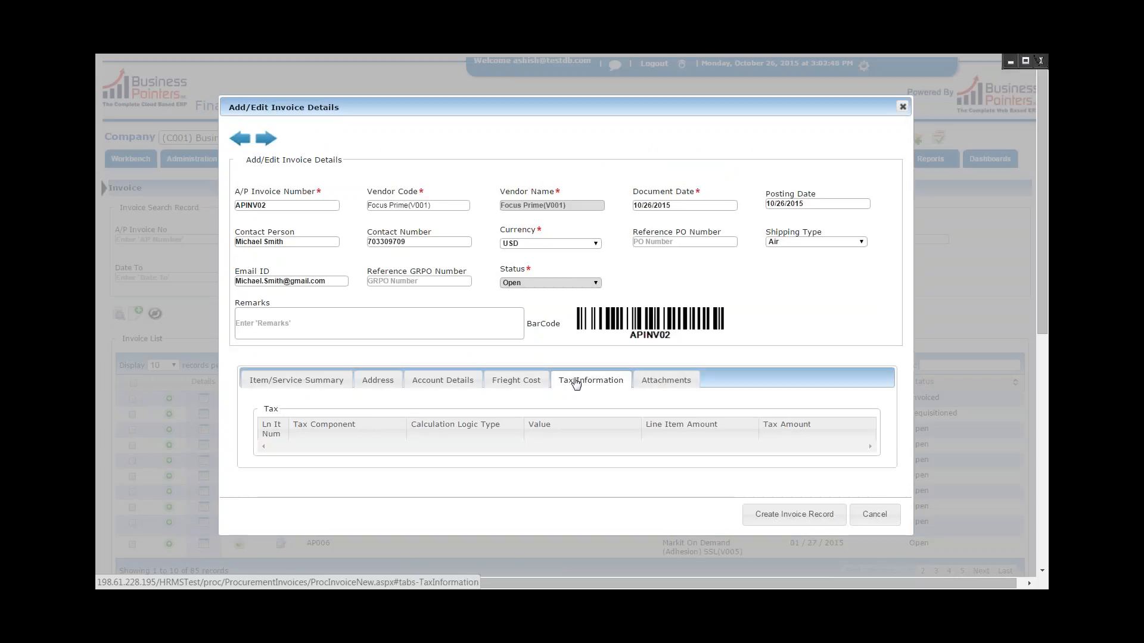
{"action": "left_click", "coordinate": [673, 381]}
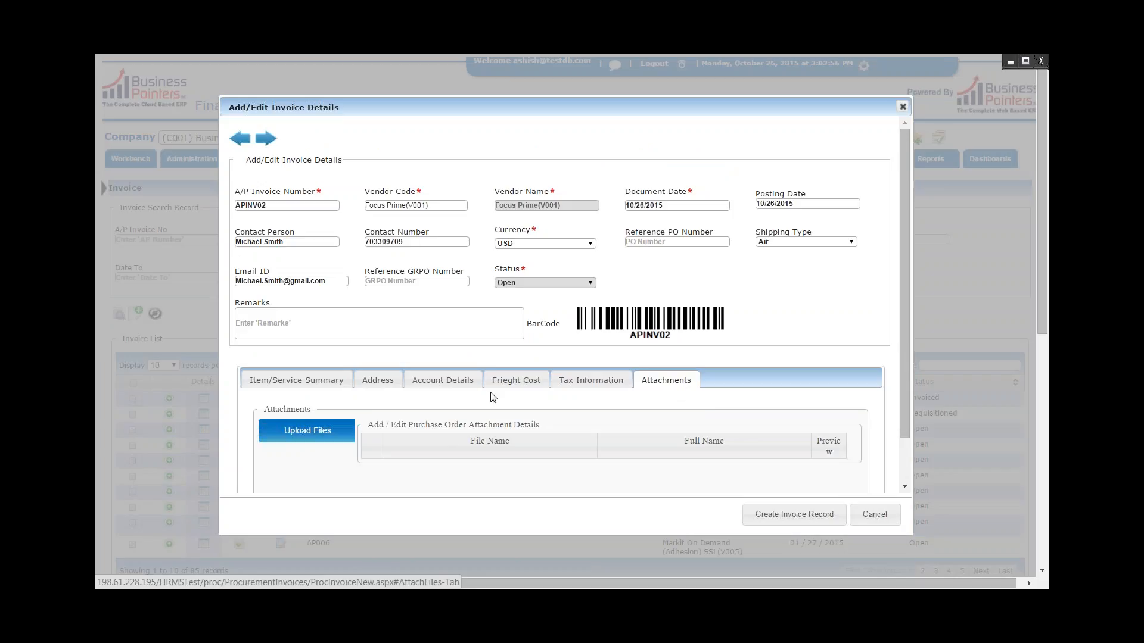
{"action": "scroll", "coordinate": [563, 304], "scroll_direction": "down", "scroll_amount": 2}
{"action": "scroll", "coordinate": [528, 391], "scroll_direction": "down", "scroll_amount": 1}
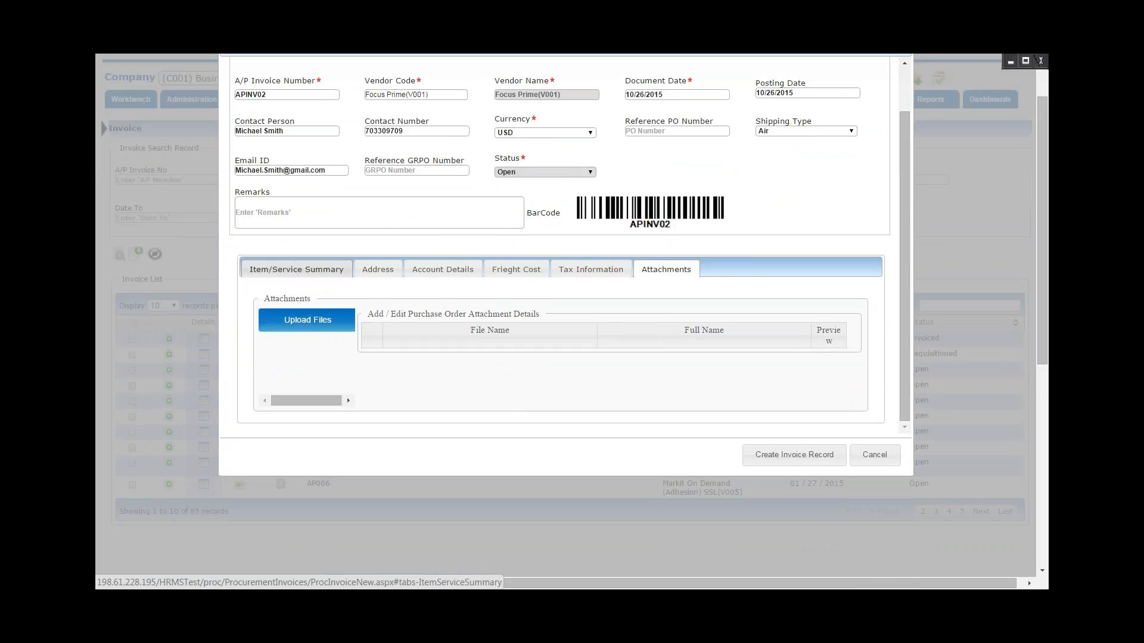
- Go back to the invoice's item/service summary and create the invoice record
{"action": "left_click", "coordinate": [296, 270]}
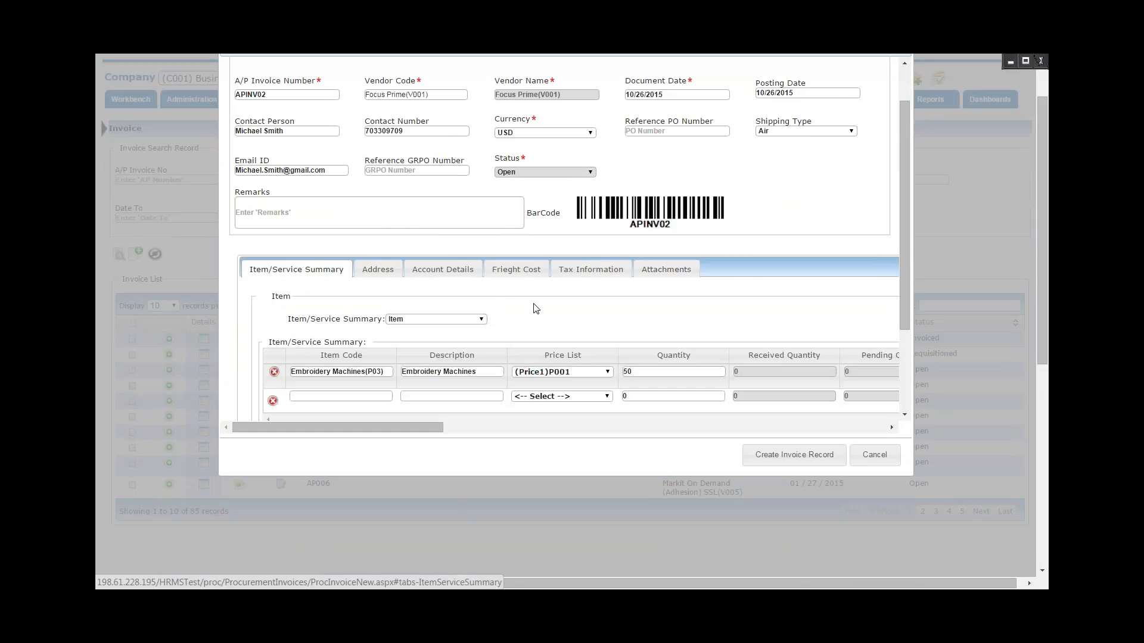
{"action": "left_click", "coordinate": [761, 457]}
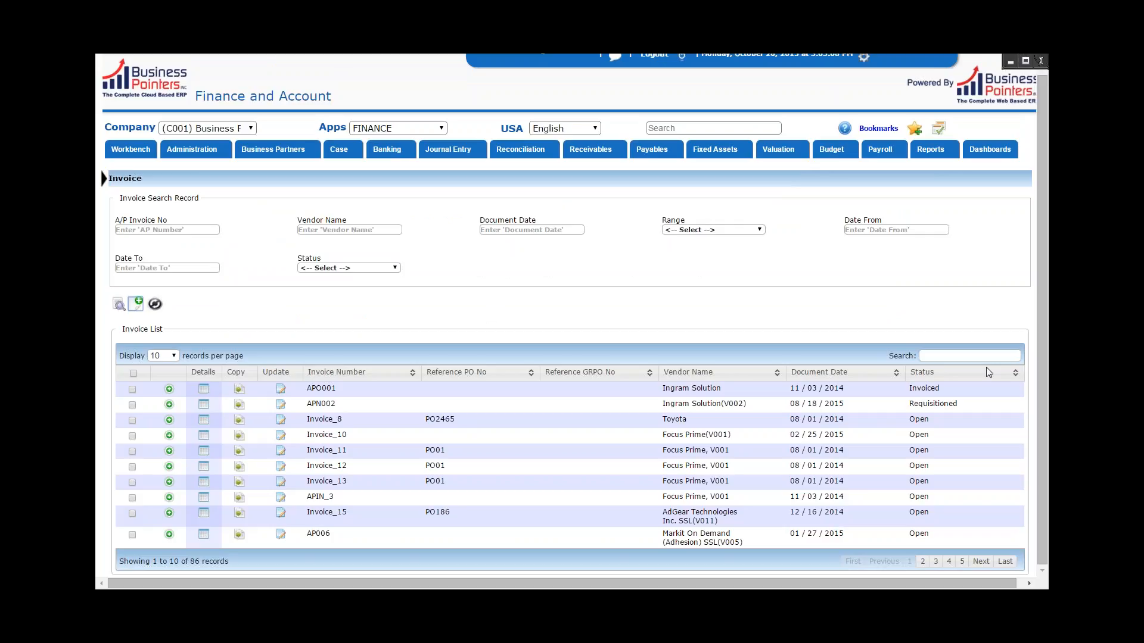
- Search the invoice list for "apin" and switch the browser to full screen
{"action": "left_click", "coordinate": [970, 356]}
{"action": "type", "text": "a"}
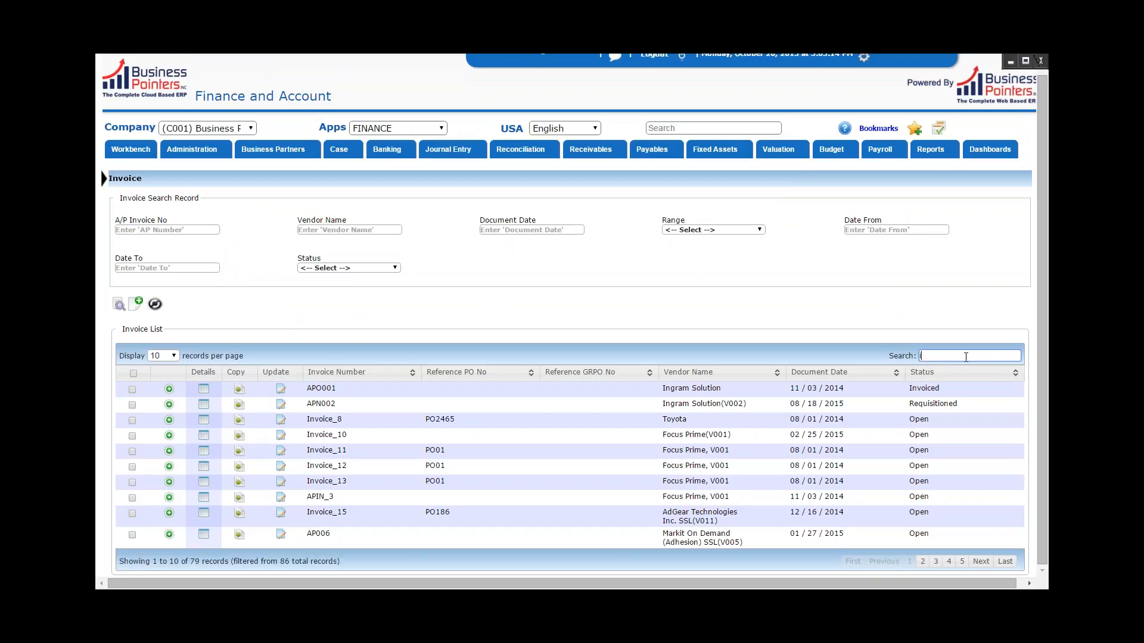
{"action": "type", "text": "pin"}
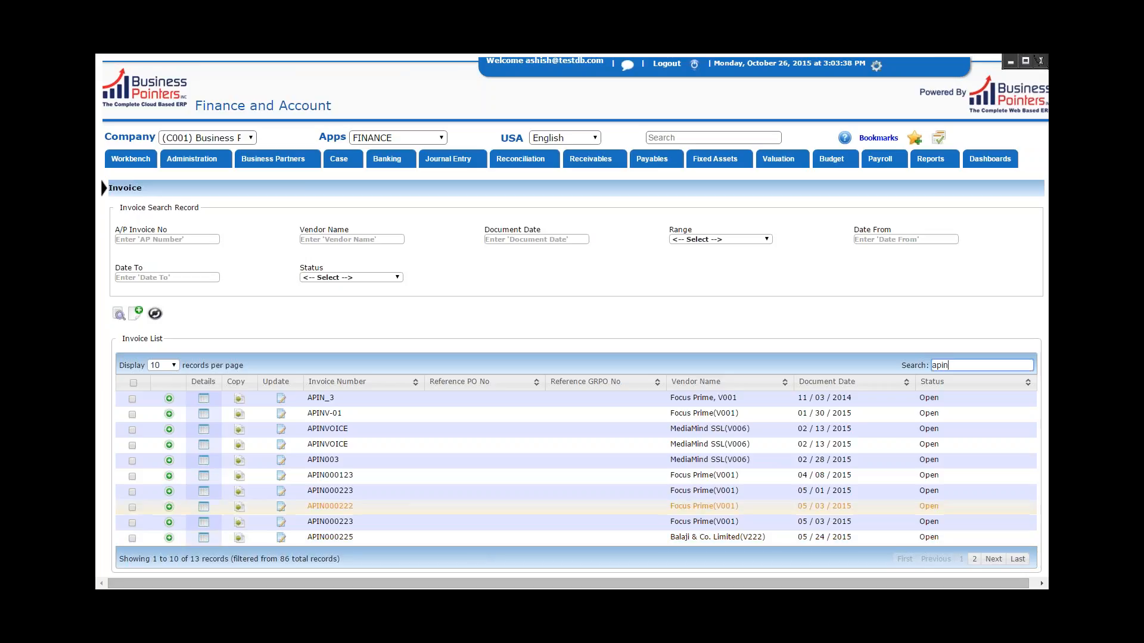
{"action": "key", "text": "F11"}
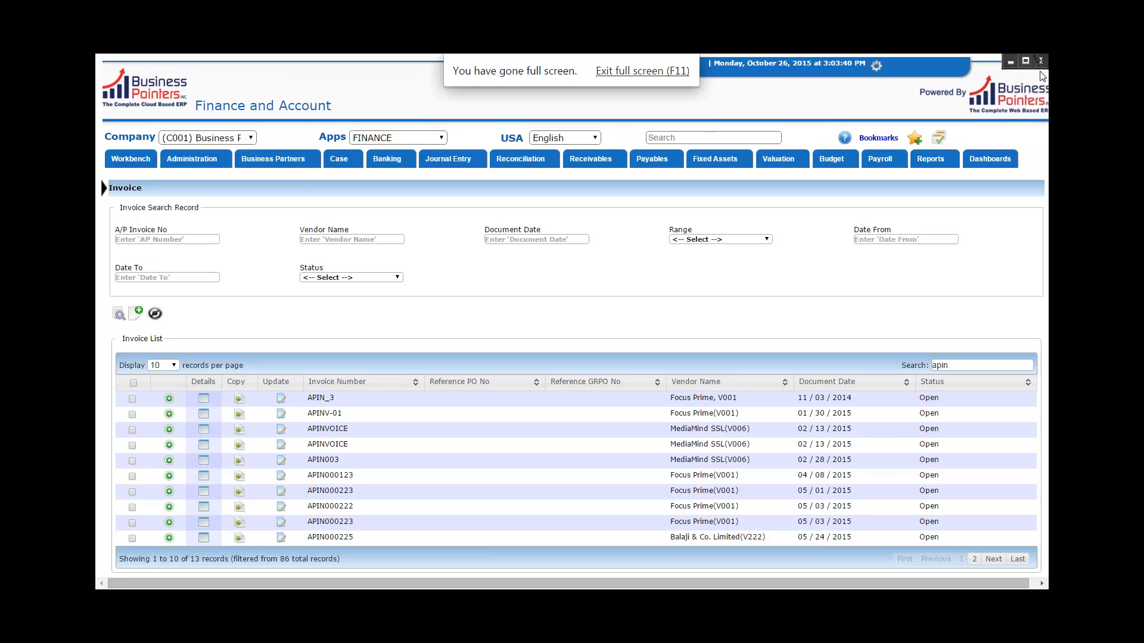